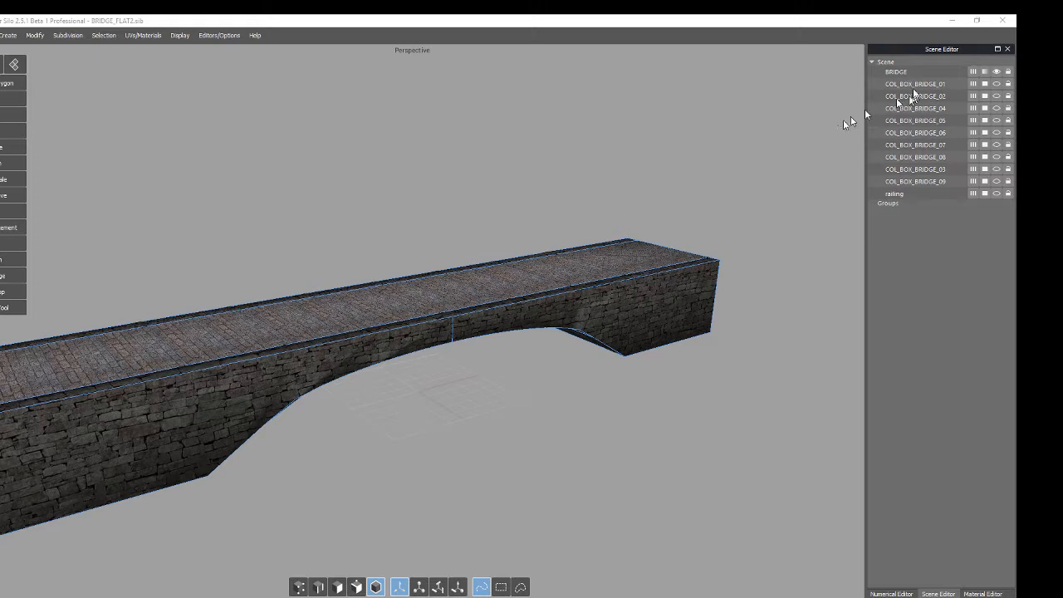
- Display the BRIDGE object in Ghosted Shade Mode
click(906, 72)
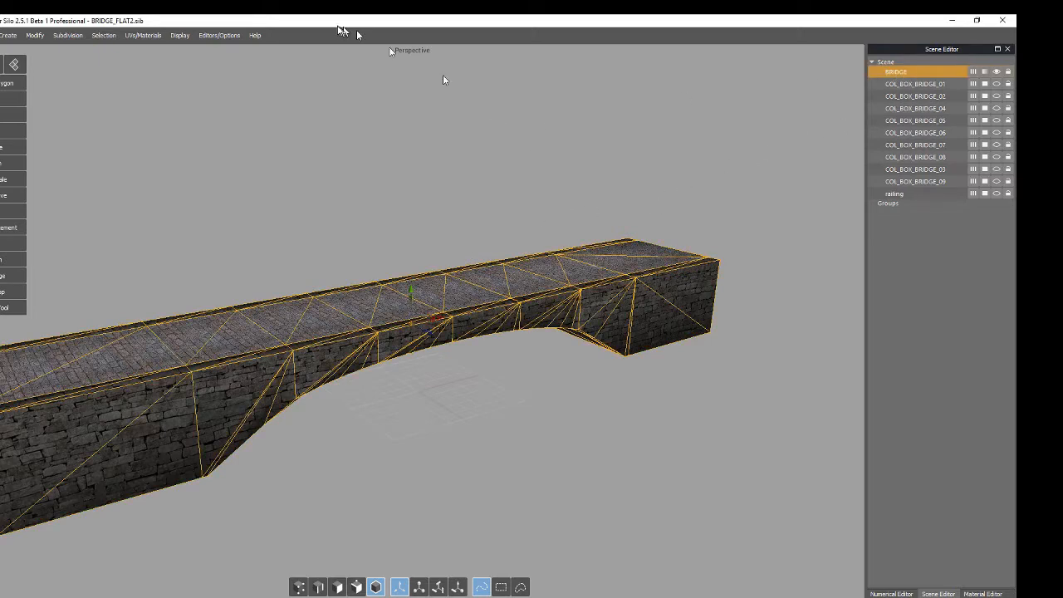
click(182, 35)
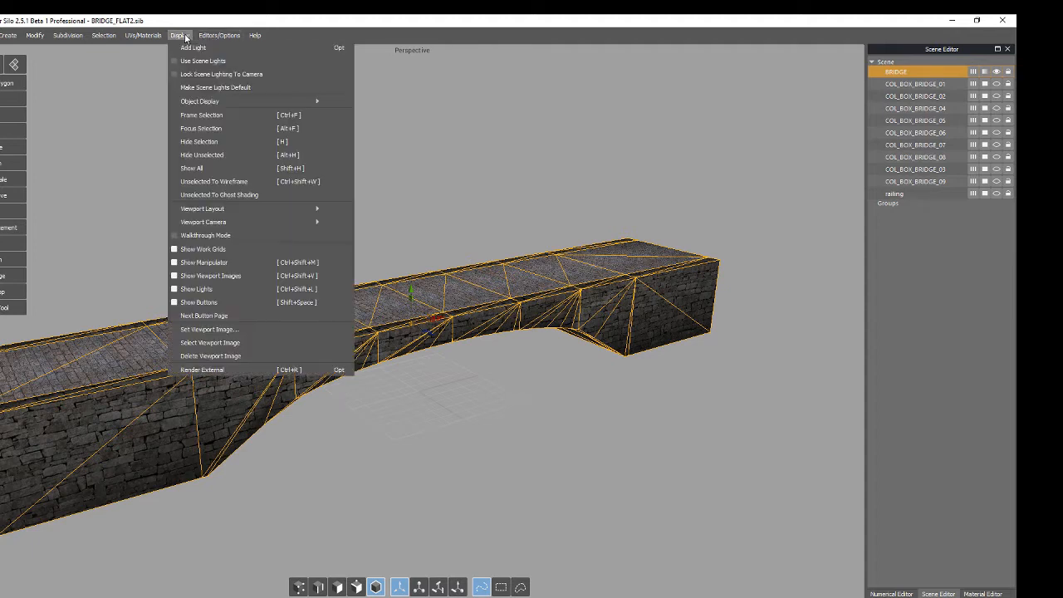
mouse_move(263, 100)
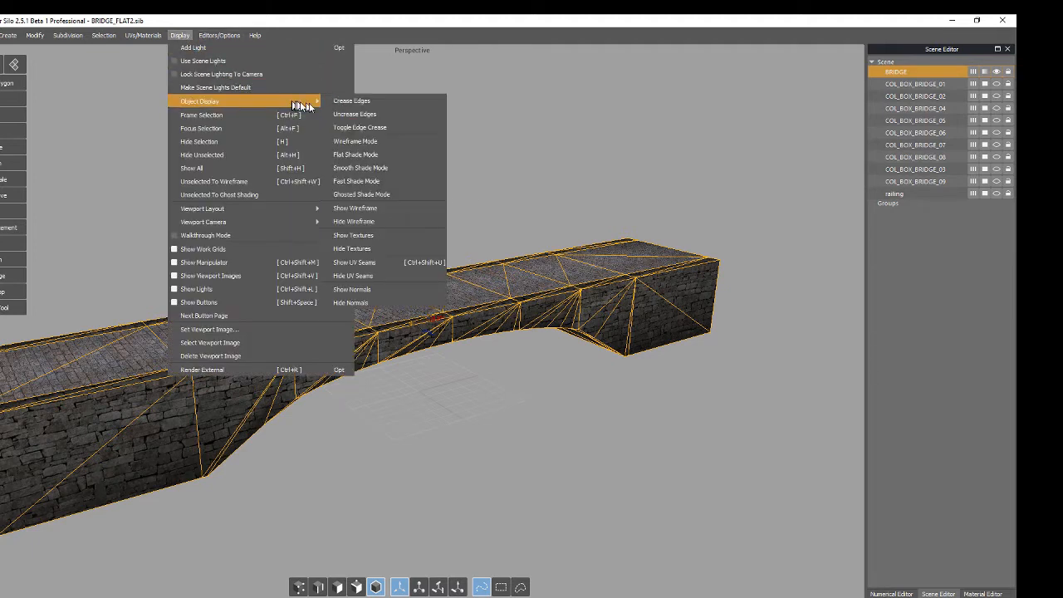
click(363, 194)
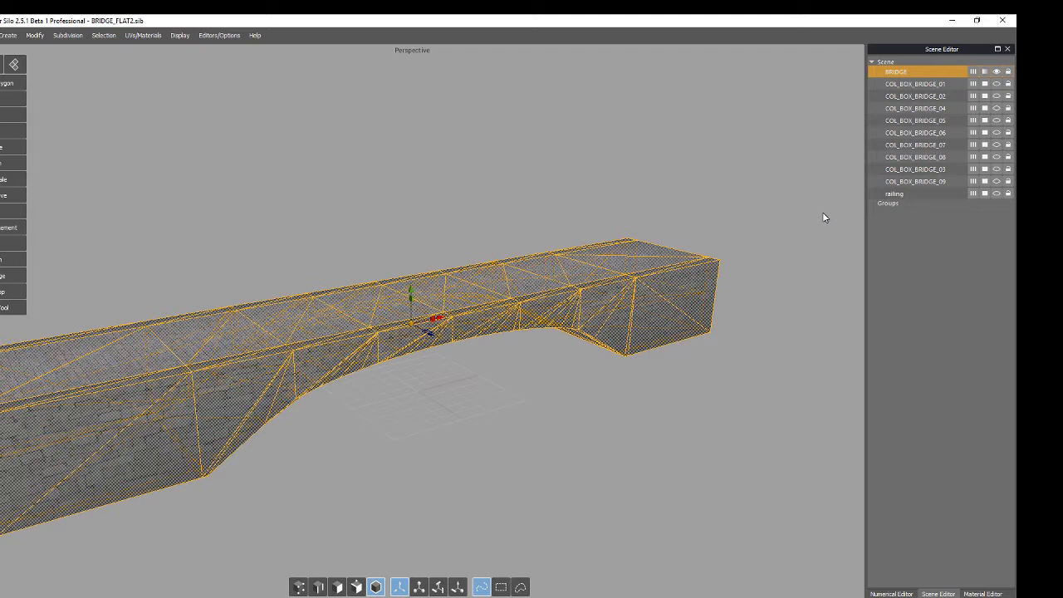
- Make the nine collision boxes COL_BOX_BRIDGE_01 through COL_BOX_BRIDGE_09 visible inside the ghosted bridge
click(996, 83)
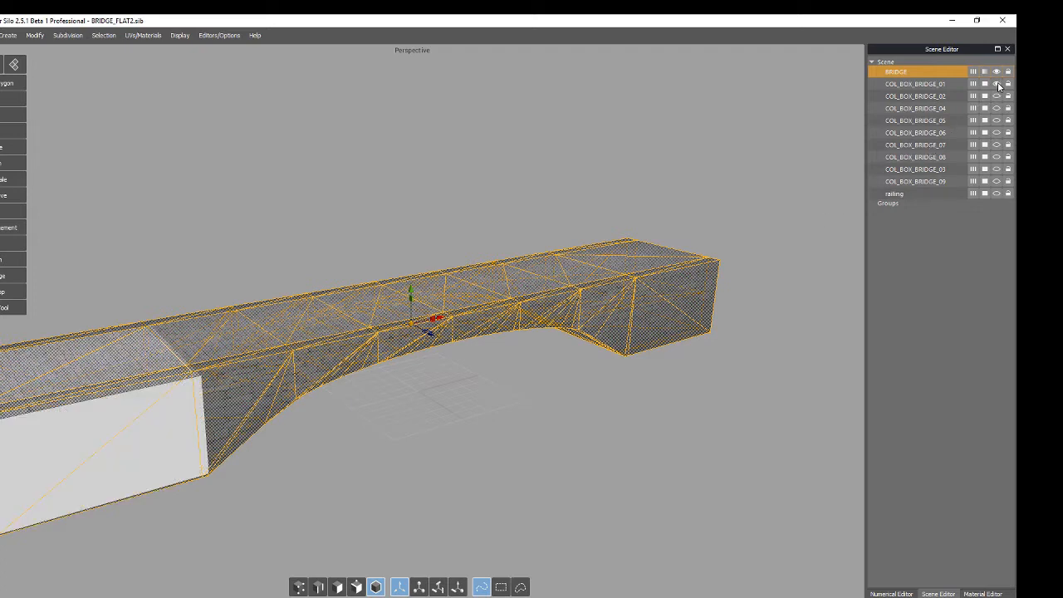
click(996, 97)
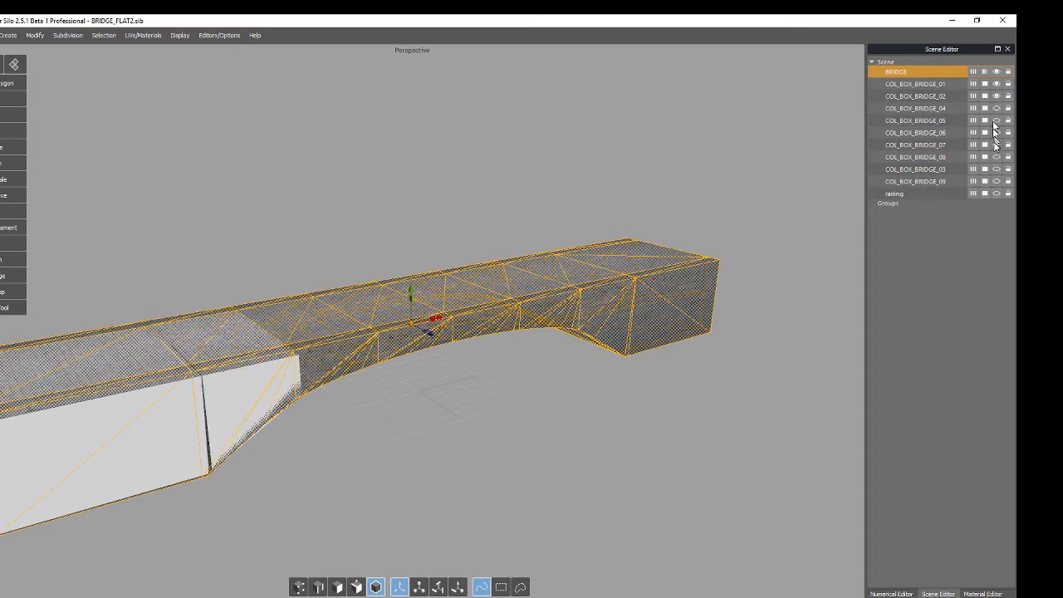
click(996, 170)
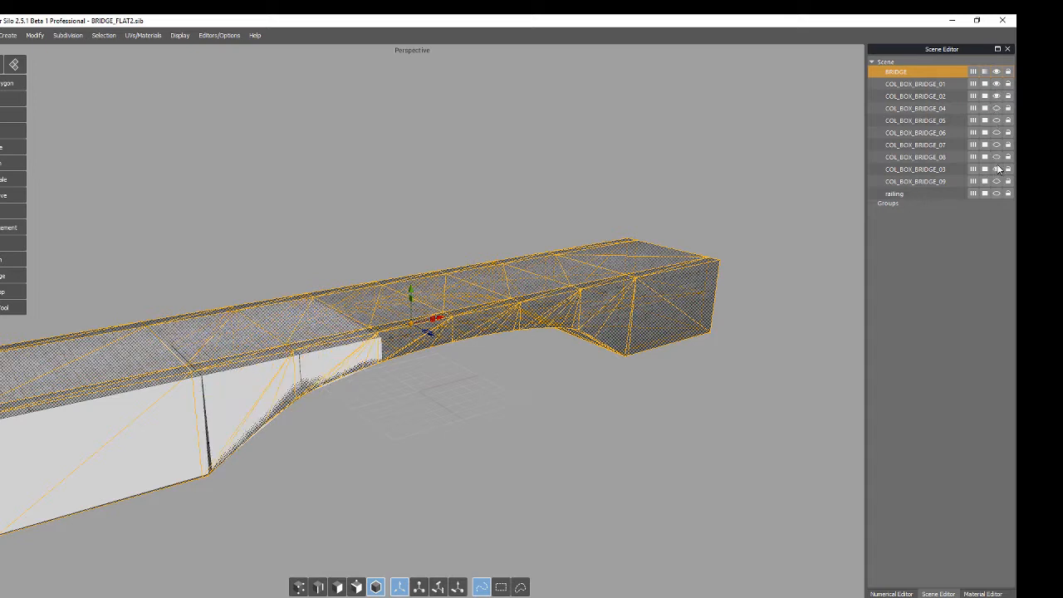
click(996, 108)
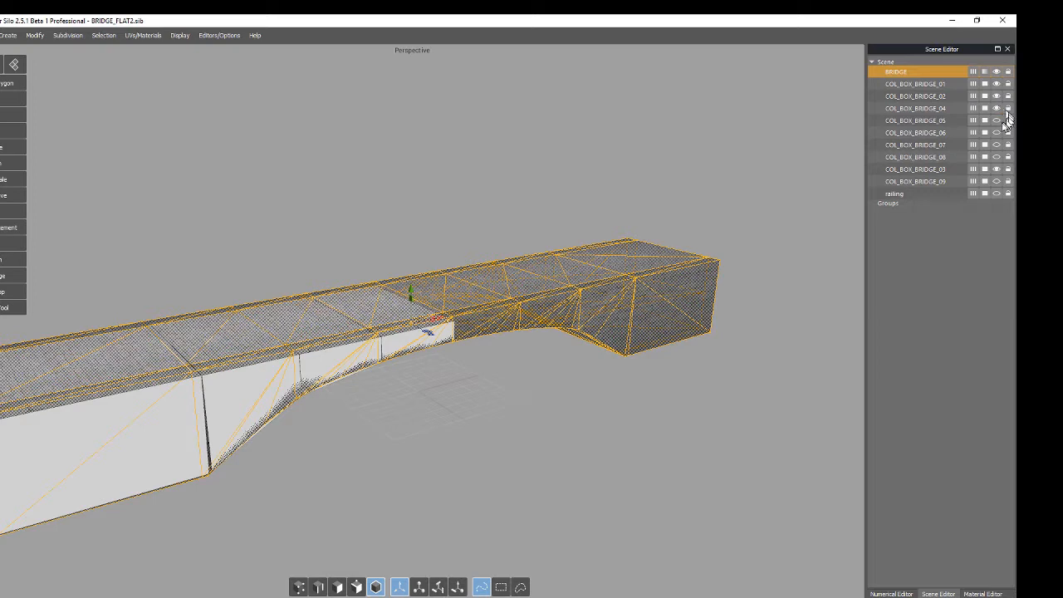
click(996, 120)
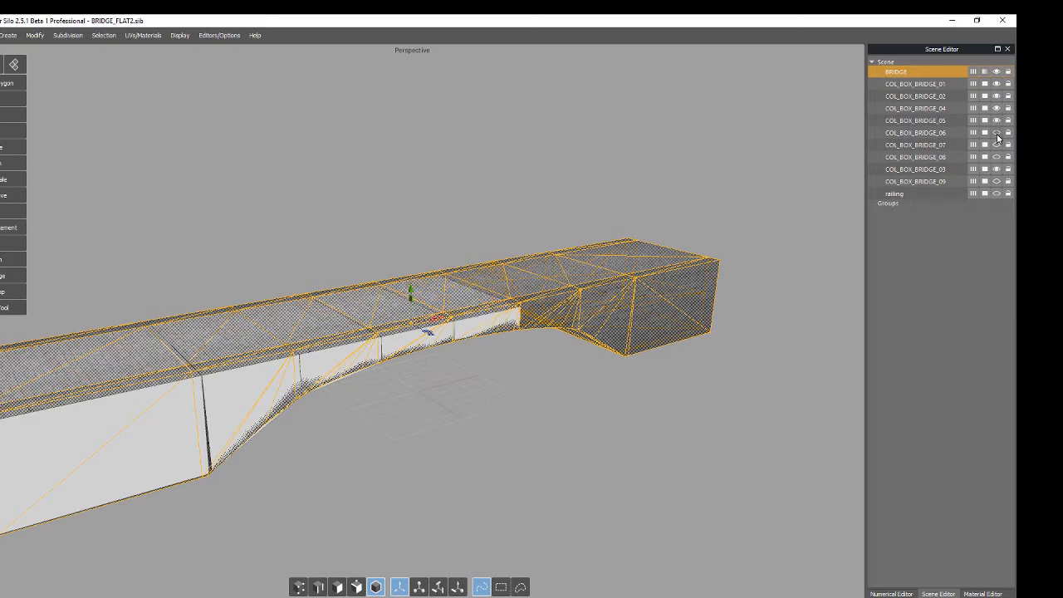
click(996, 134)
click(997, 146)
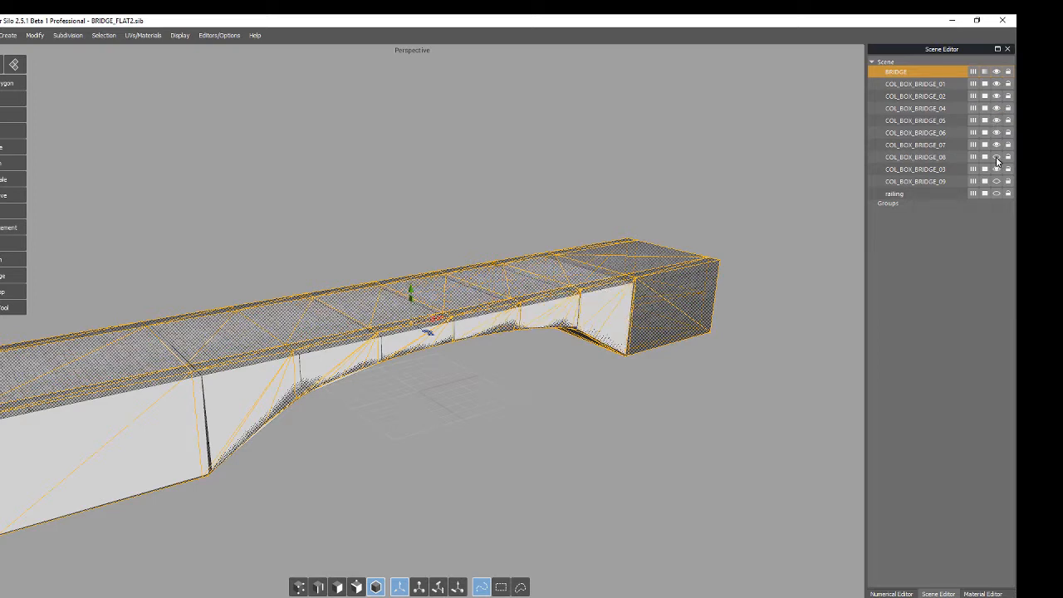
click(996, 157)
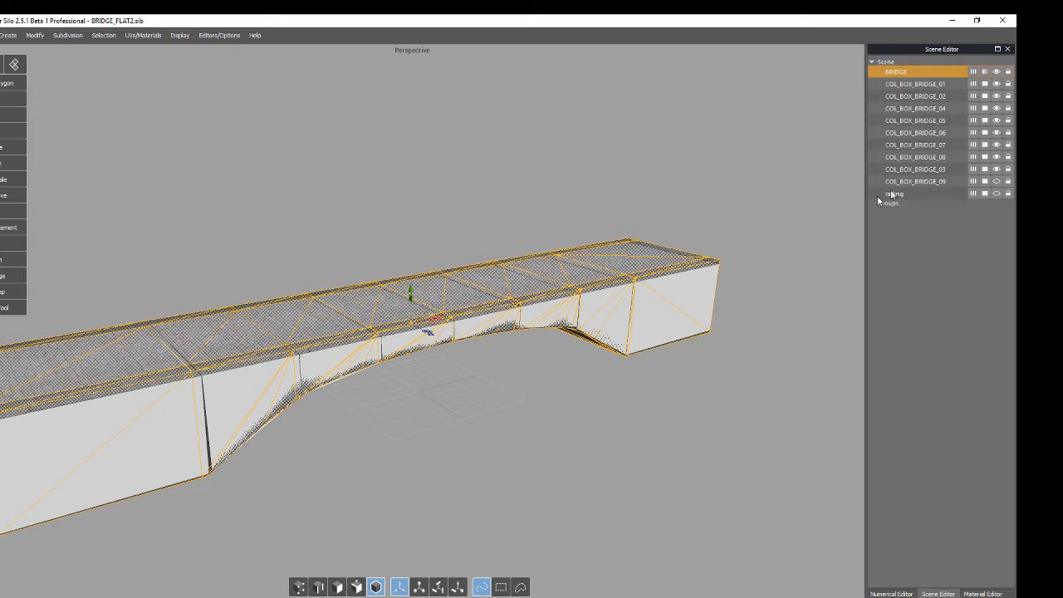
click(996, 182)
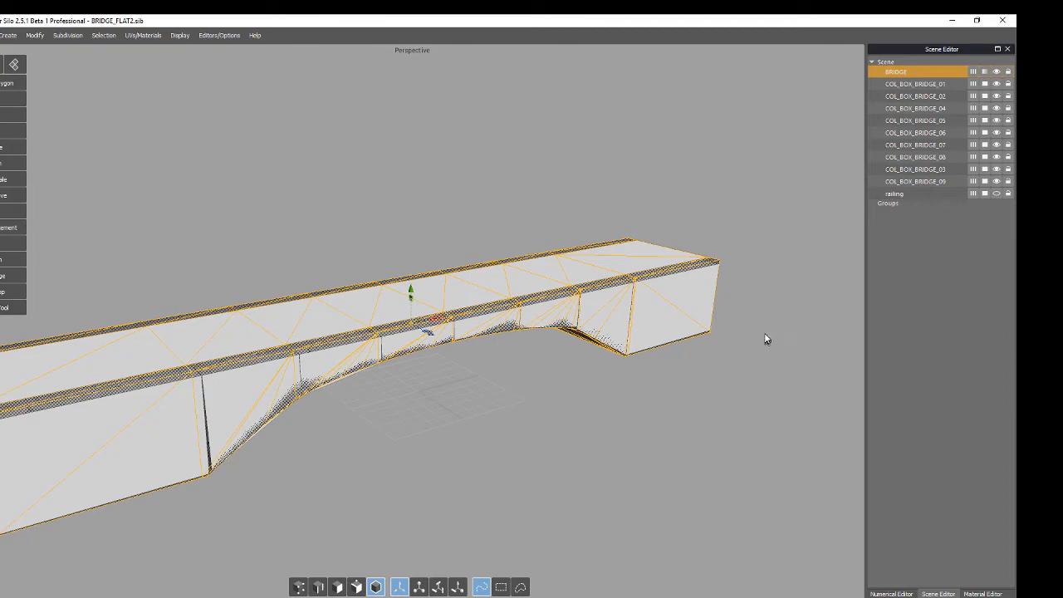
alt+drag(775, 325, 740, 315)
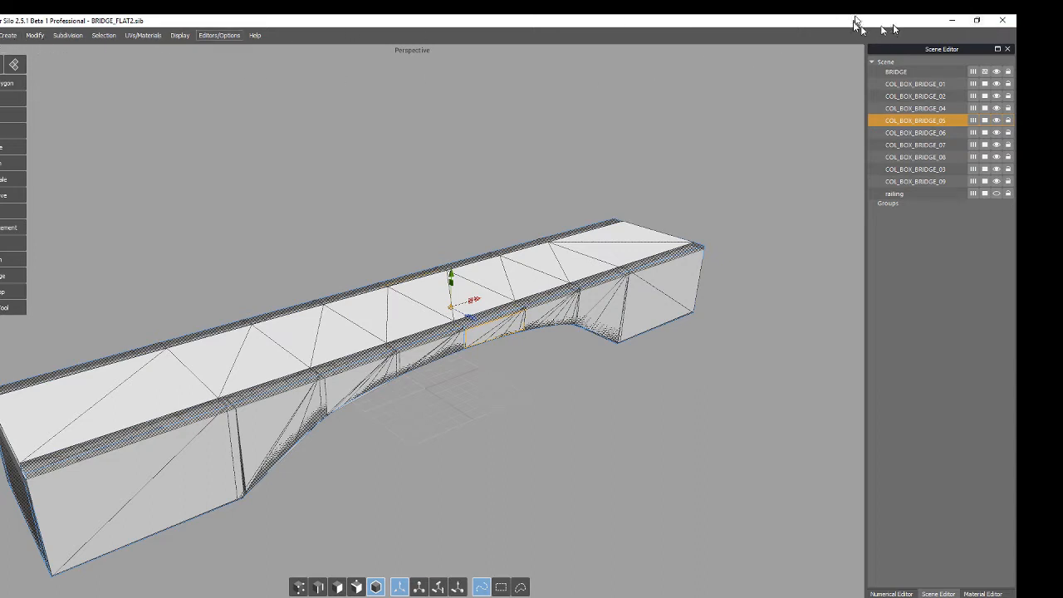
- Switch from Silo to Blender and enlarge the outliner to list BRIDGE and all its collision boxes
click(1002, 20)
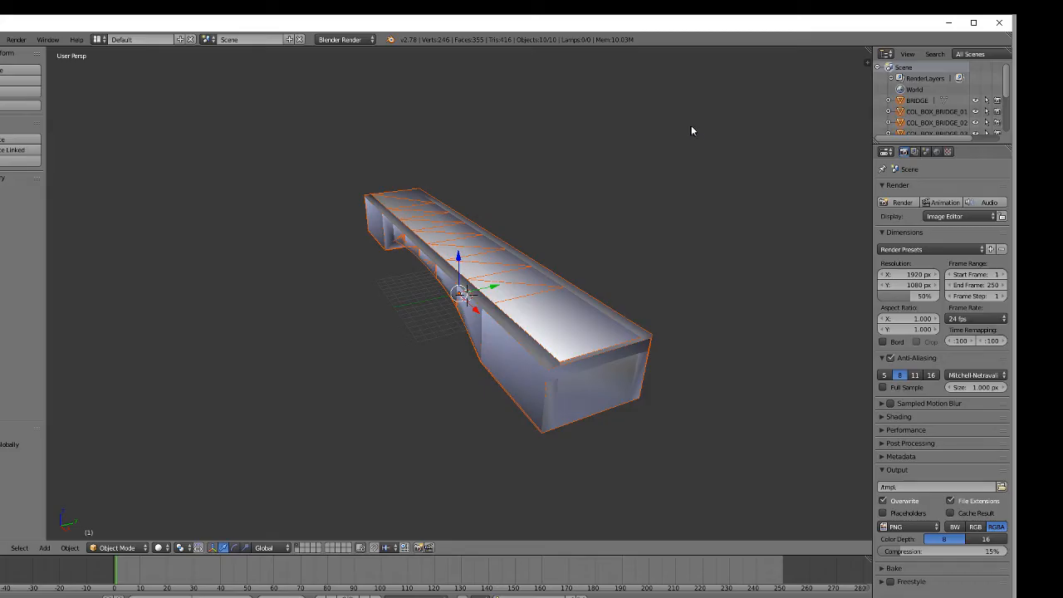
middle_drag(690, 126, 755, 122)
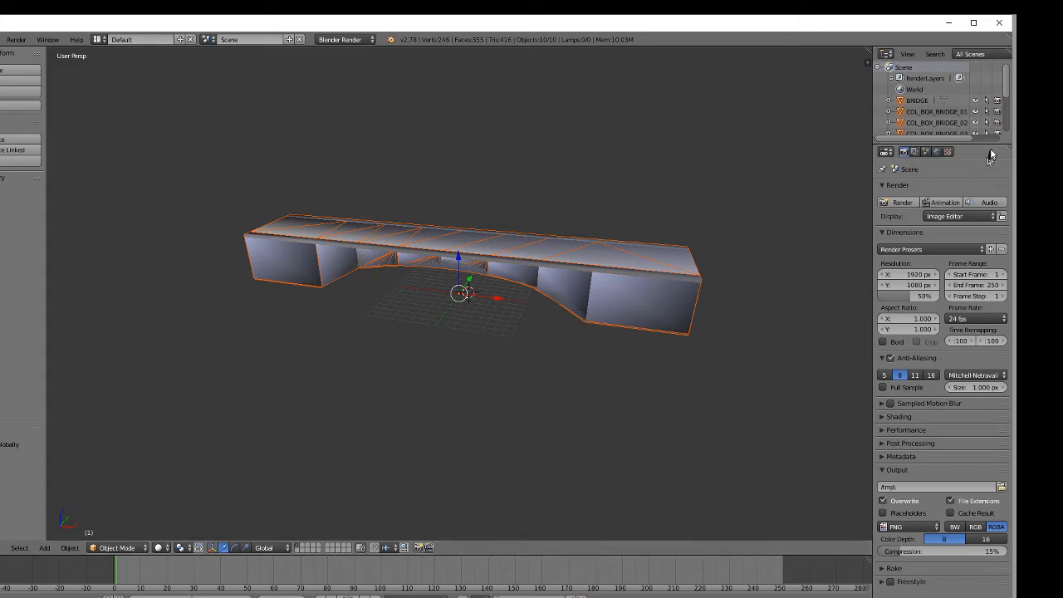
drag(993, 146, 1002, 239)
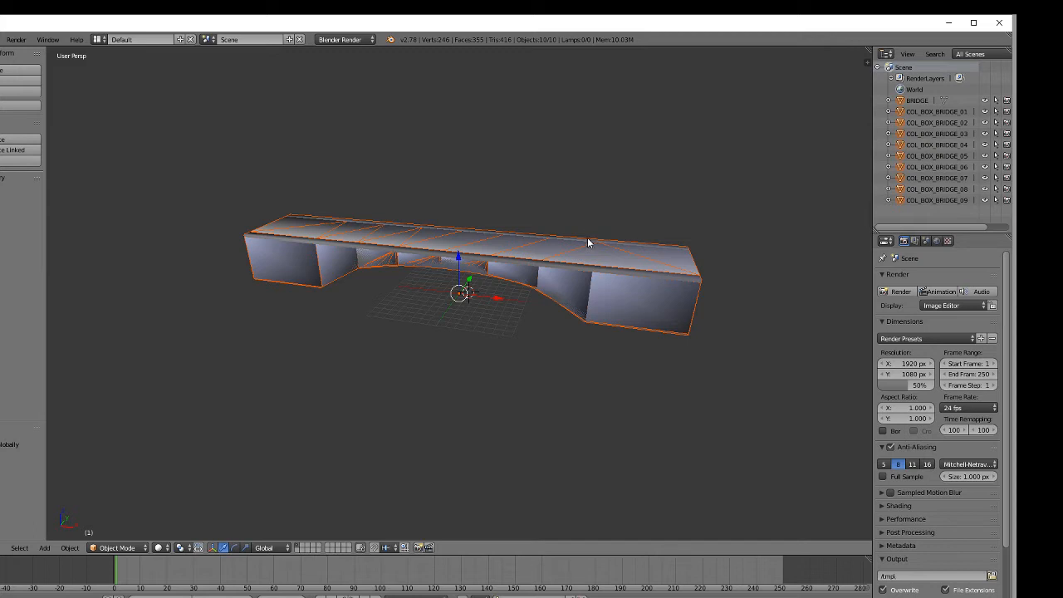
- Parent COL_BOX_BRIDGE_01 through COL_BOX_BRIDGE_09 to BRIDGE using the Object parent type, and expand BRIDGE in the outliner
click(931, 197)
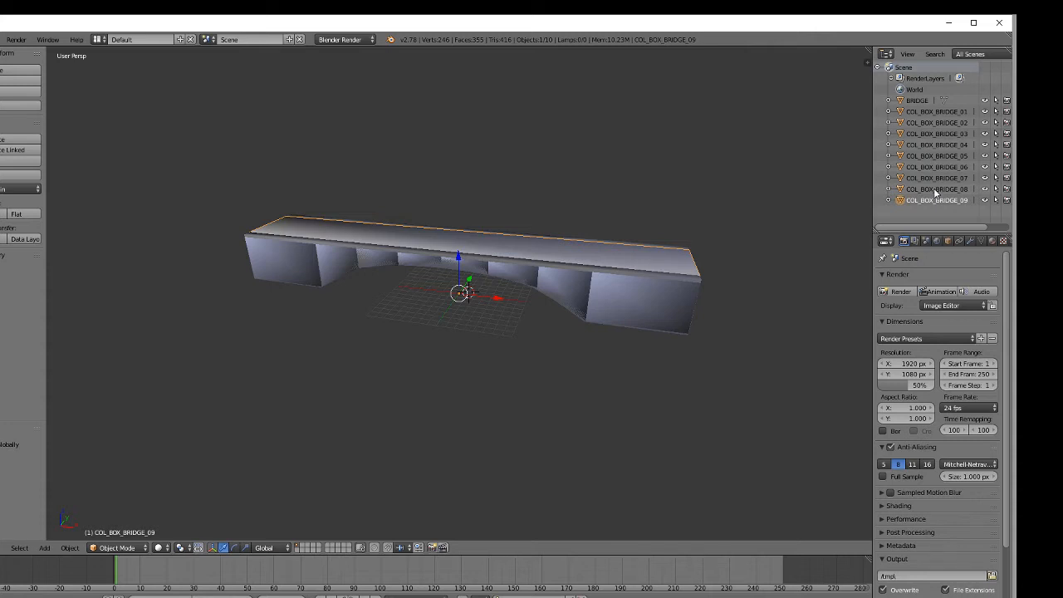
ctrl+click(933, 188)
ctrl+click(933, 178)
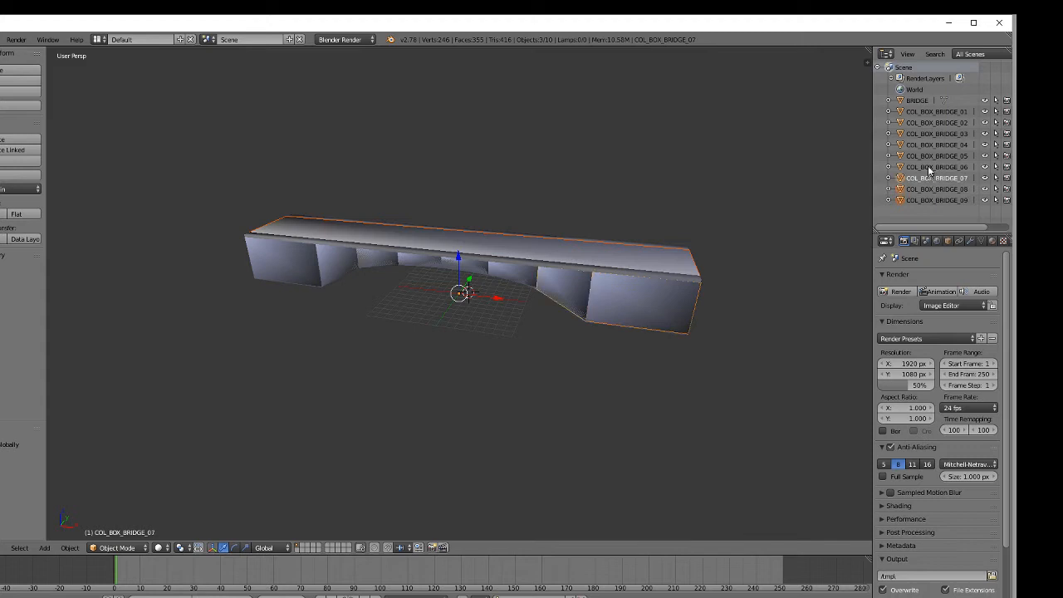
ctrl+click(927, 166)
ctrl+click(927, 156)
ctrl+click(929, 144)
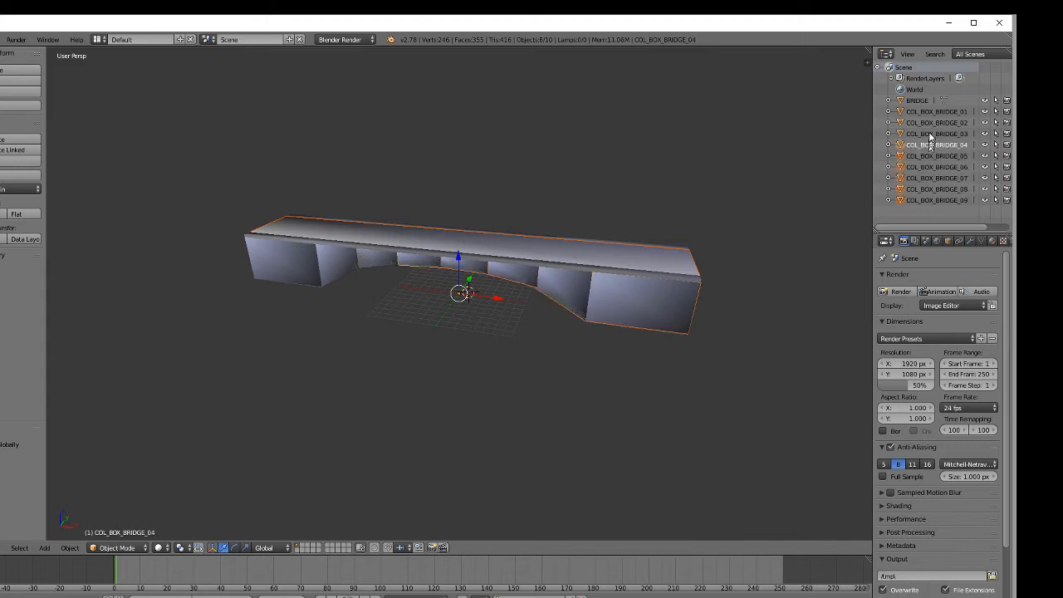
ctrl+click(928, 132)
ctrl+click(929, 122)
ctrl+click(933, 112)
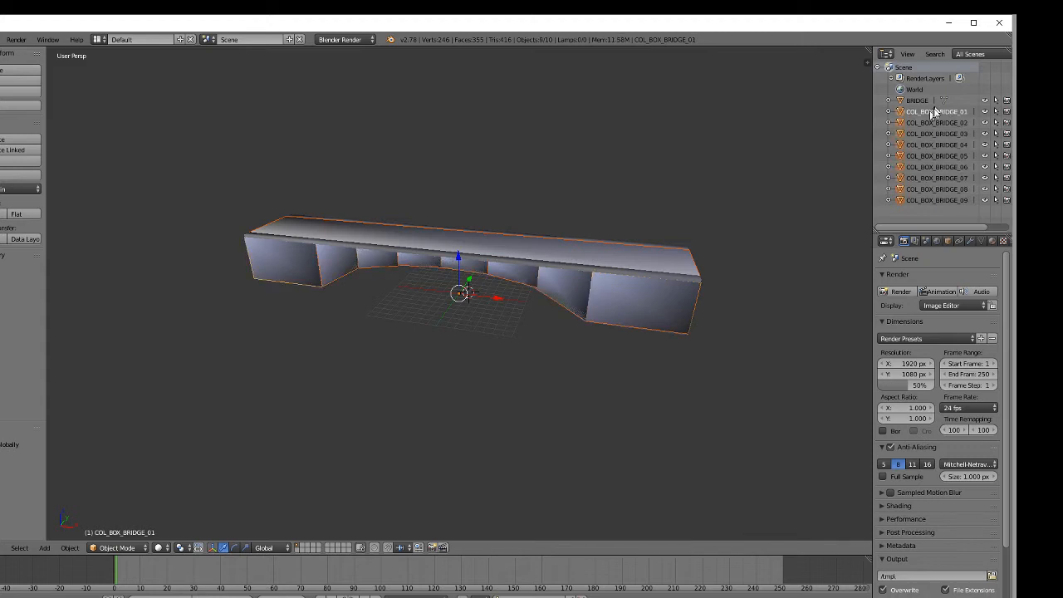
ctrl+click(919, 100)
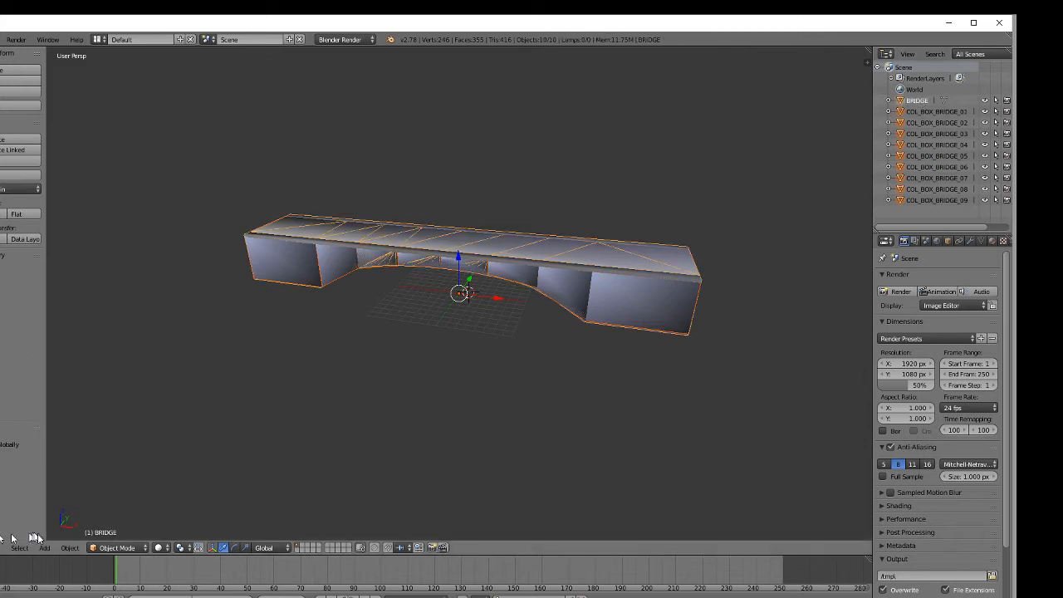
click(70, 548)
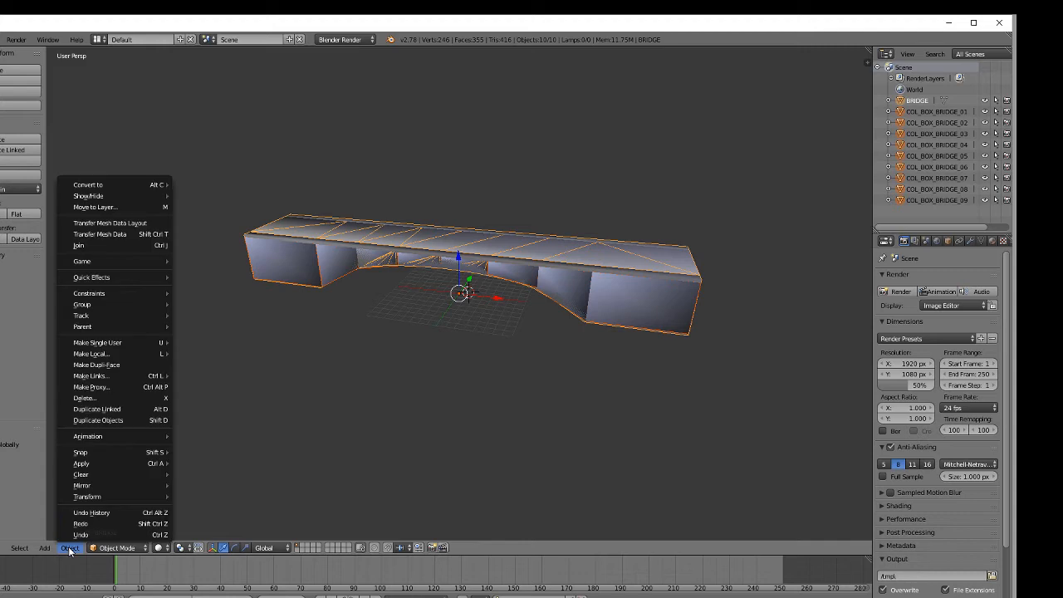
mouse_move(98, 327)
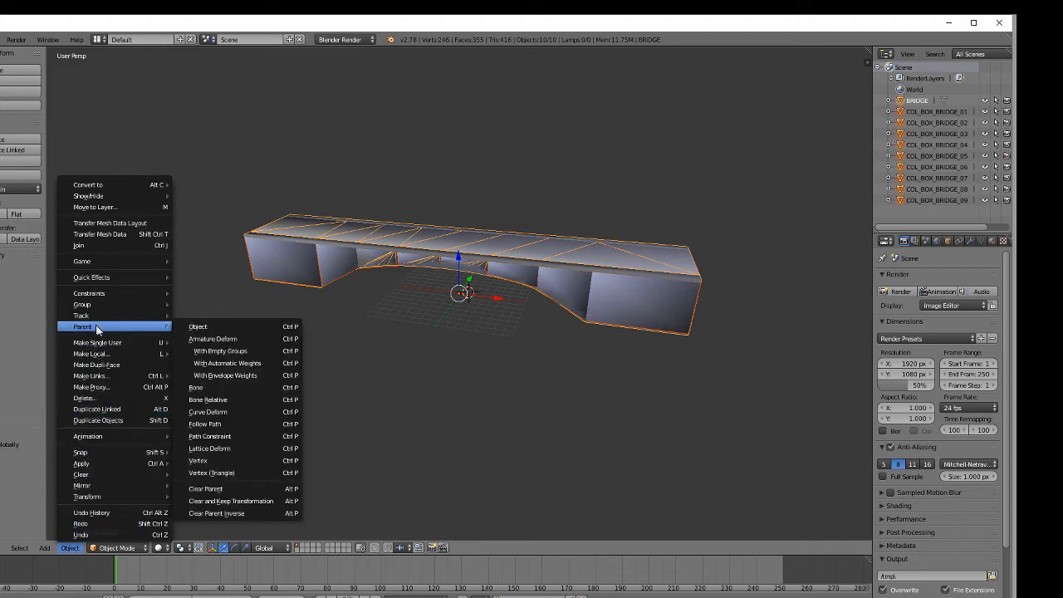
click(196, 326)
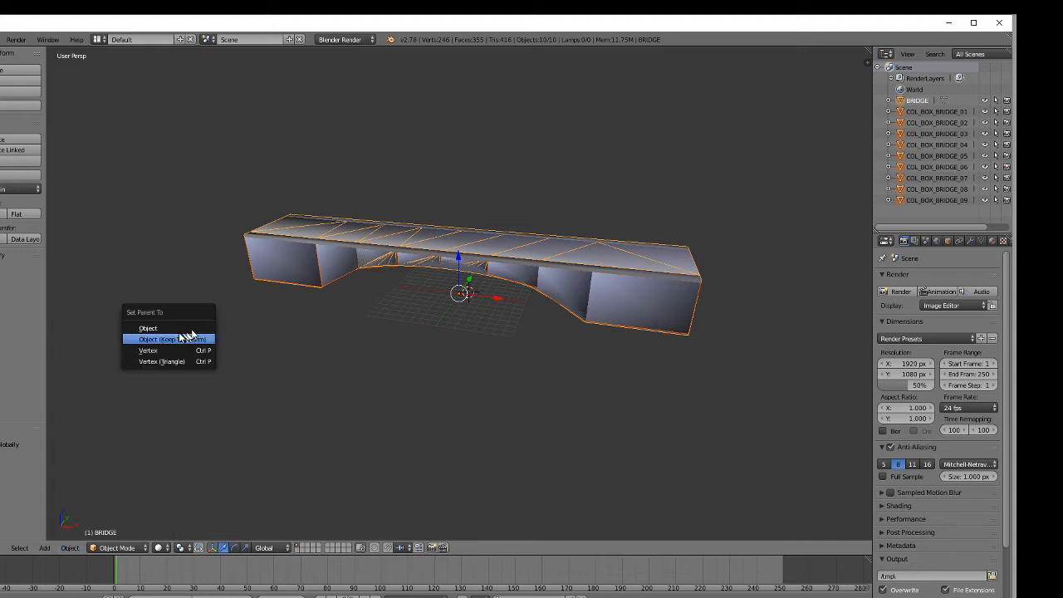
click(174, 329)
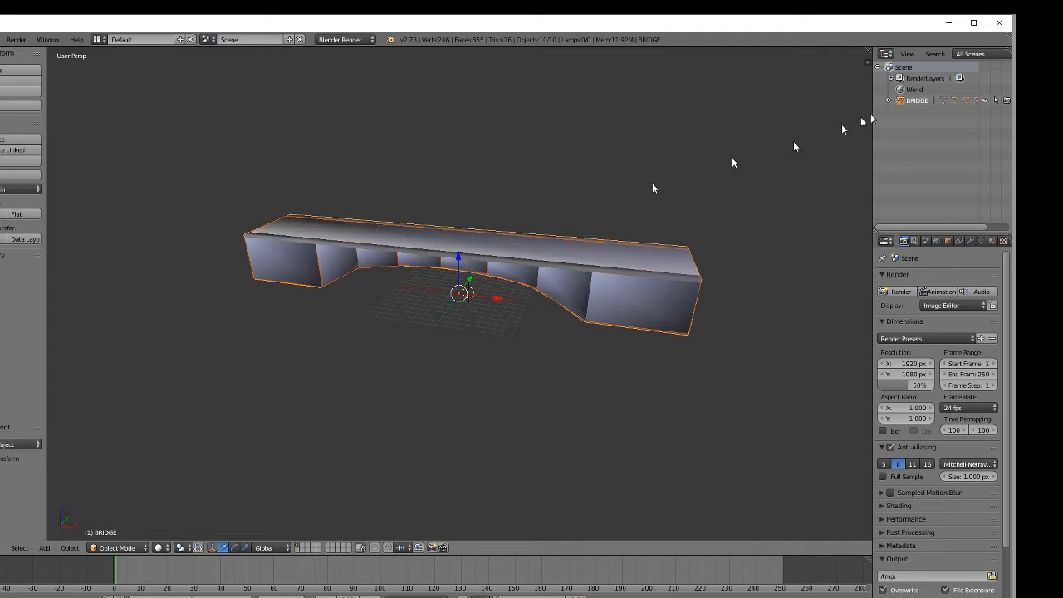
click(888, 101)
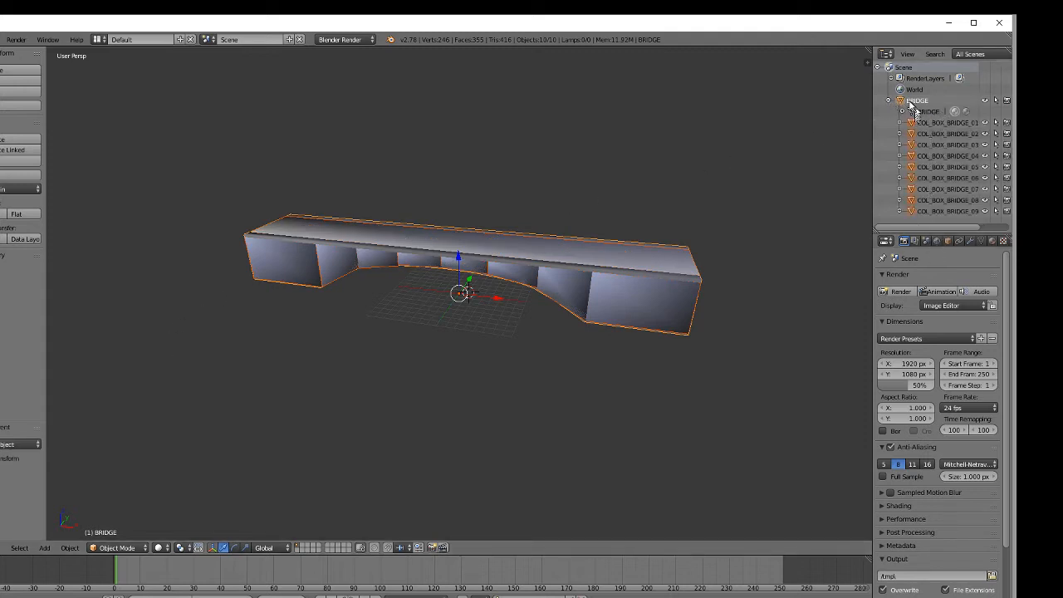
- Set the origin of COL_BOX_BRIDGE_09 to its geometry
right_click(641, 290)
scroll(619, 317, down, 1)
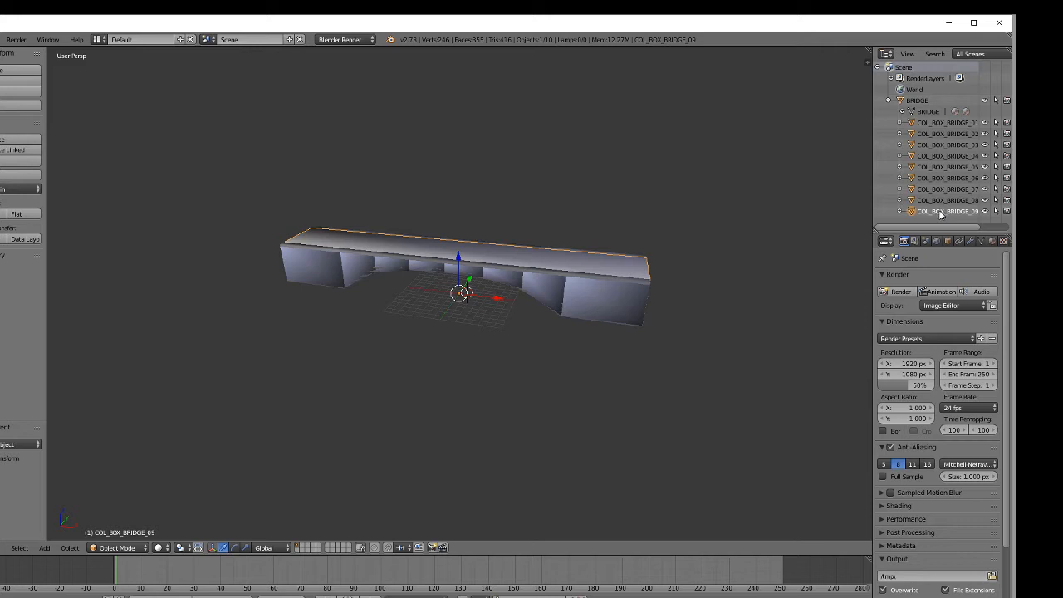
click(69, 548)
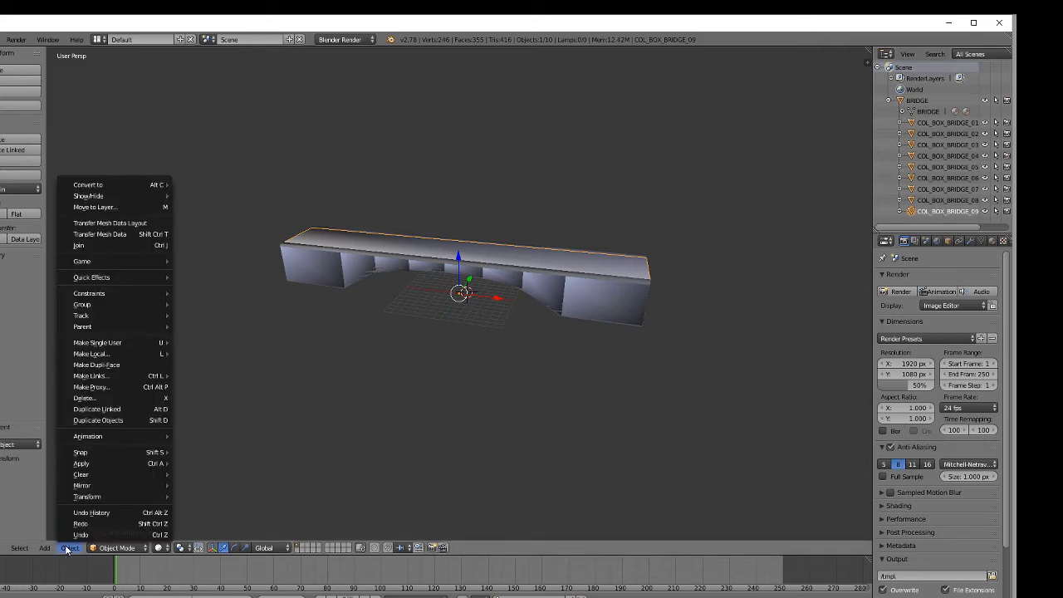
mouse_move(94, 498)
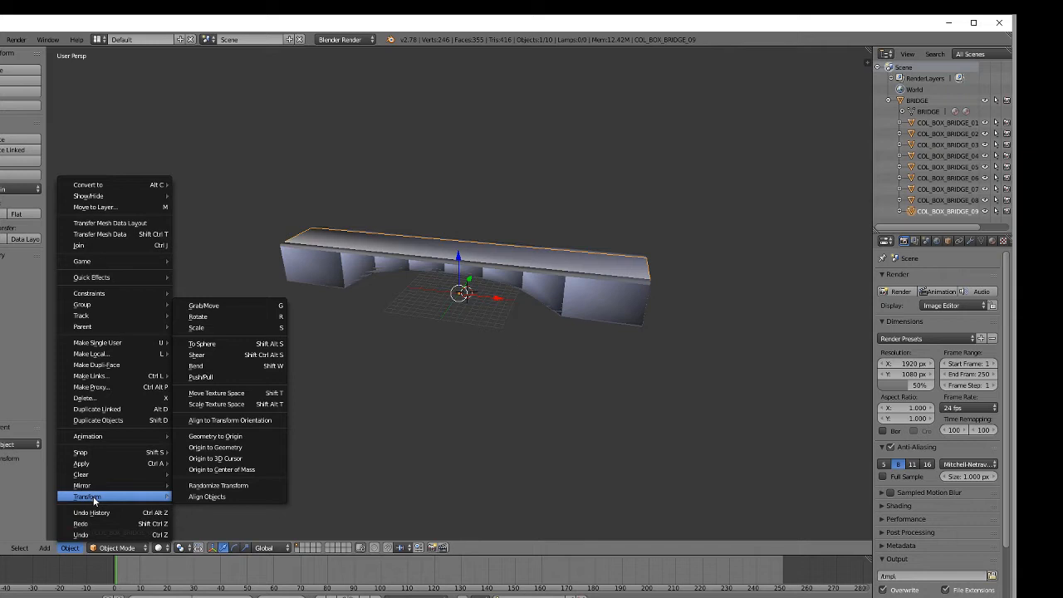
click(220, 449)
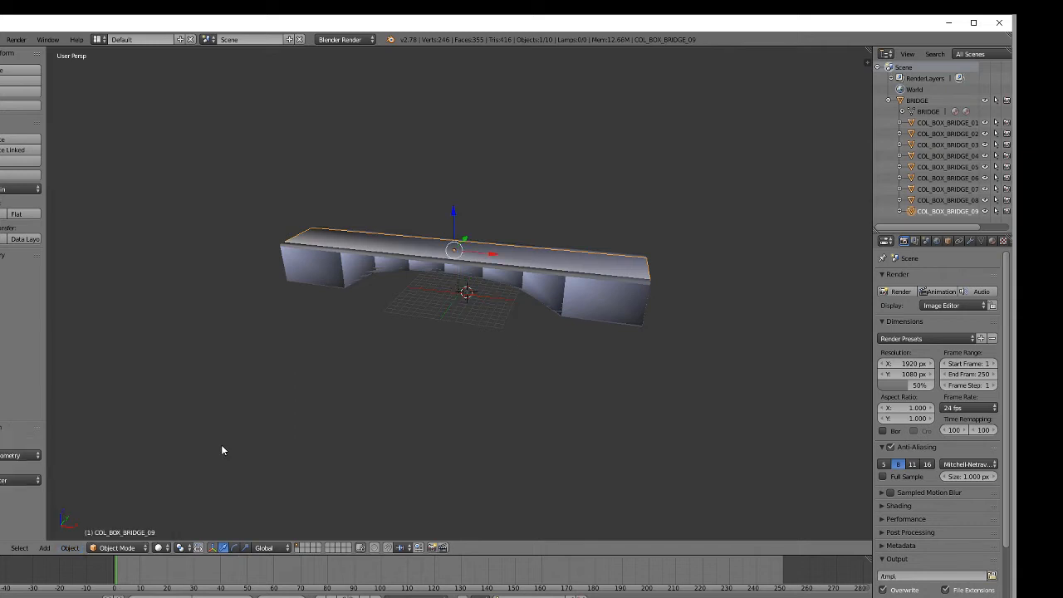
- Set the origin of COL_BOX_BRIDGE_08 to its geometry
click(923, 201)
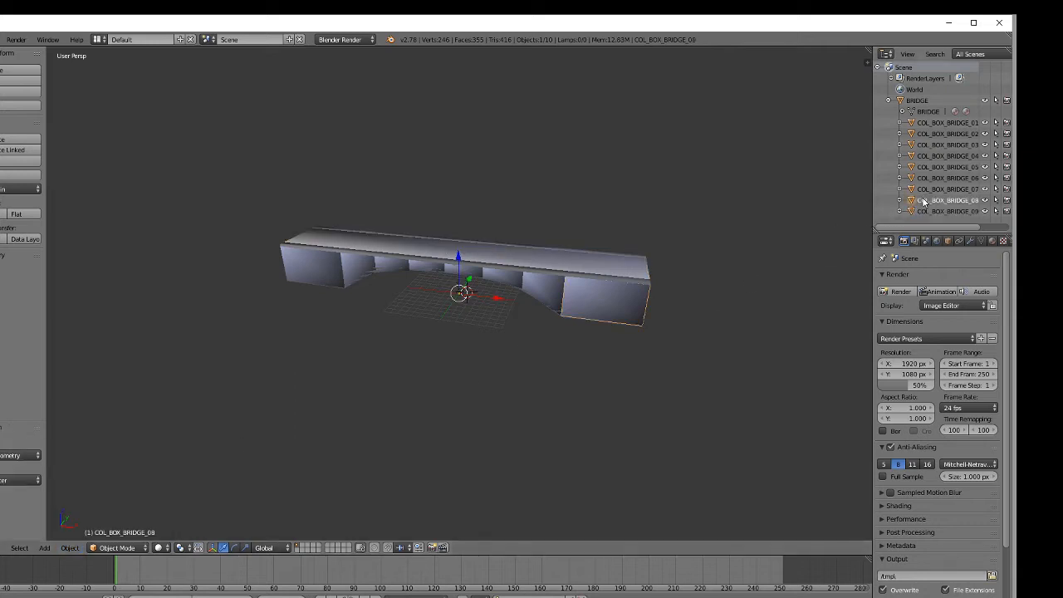
click(70, 547)
mouse_move(95, 499)
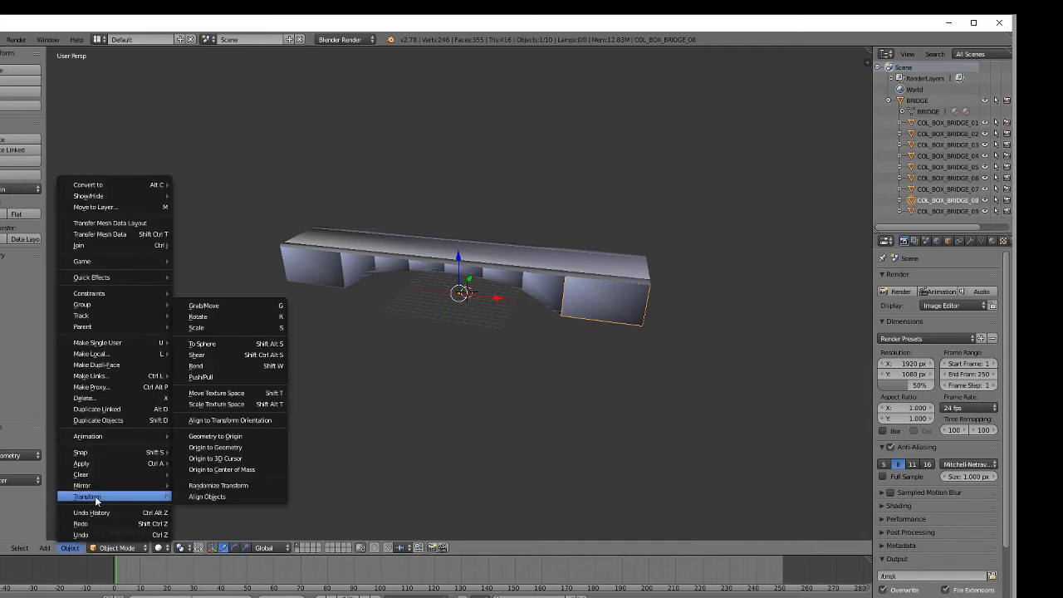
click(213, 447)
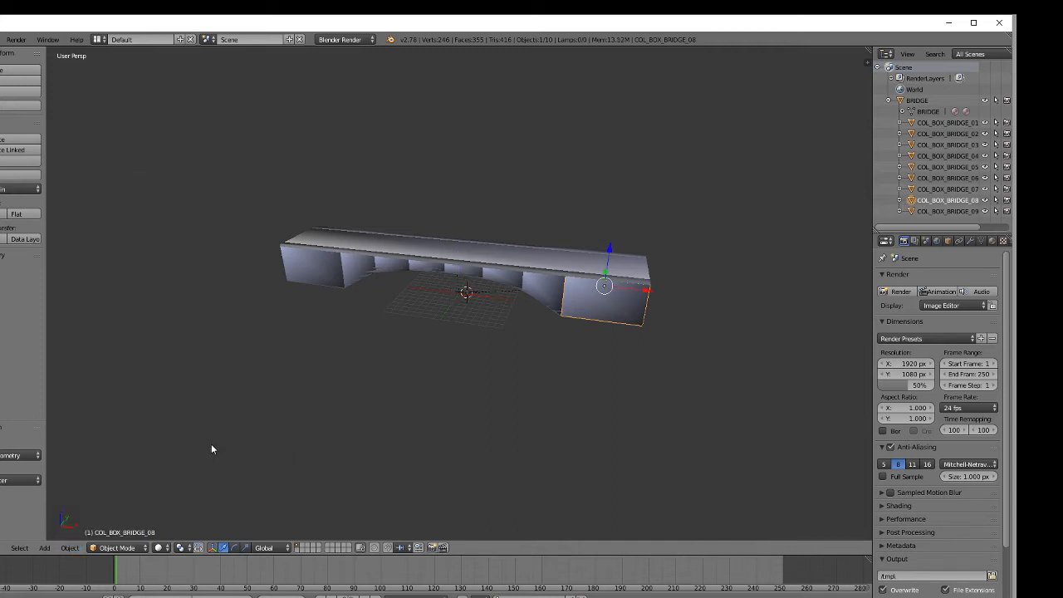
- Set the origin of COL_BOX_BRIDGE_07 to its geometry
click(946, 189)
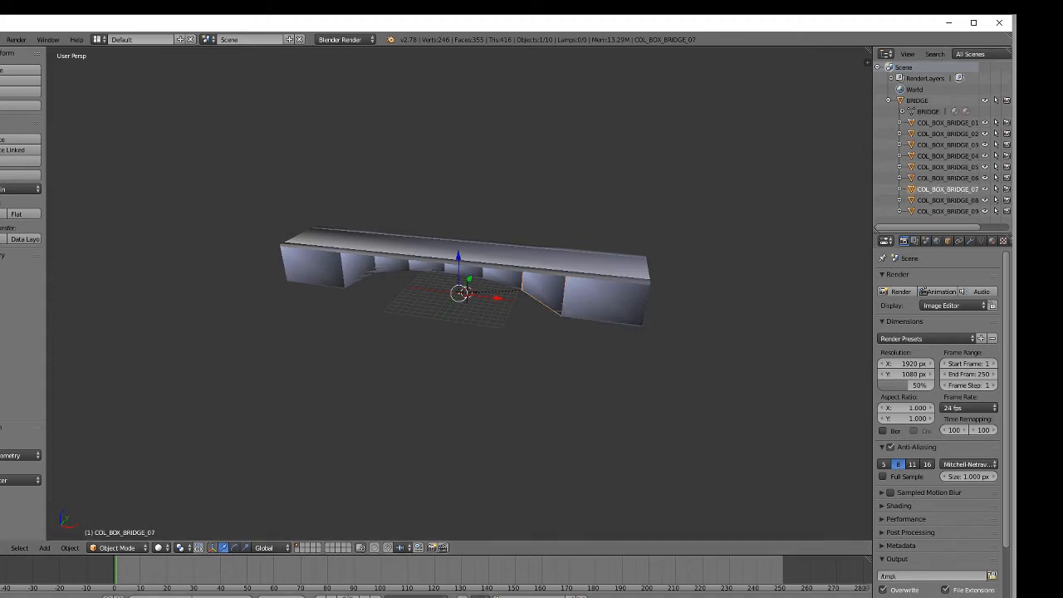
click(70, 548)
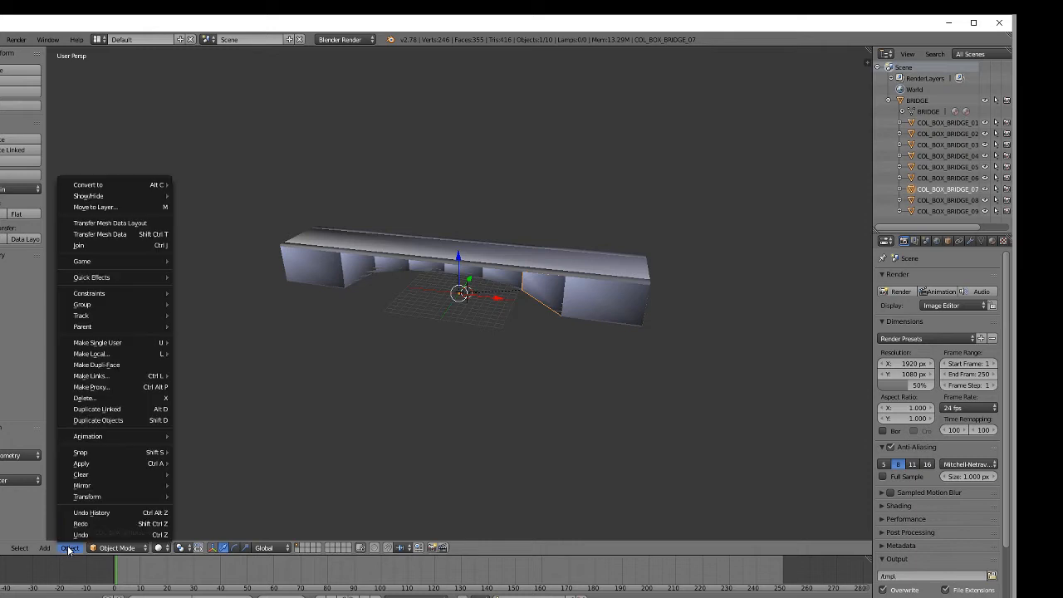
mouse_move(97, 498)
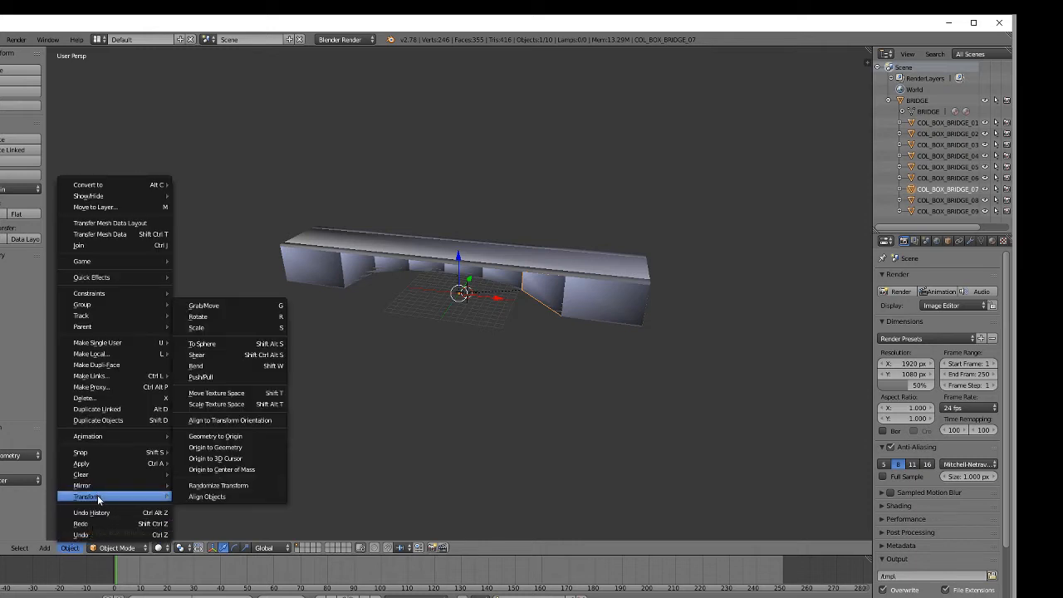
click(244, 448)
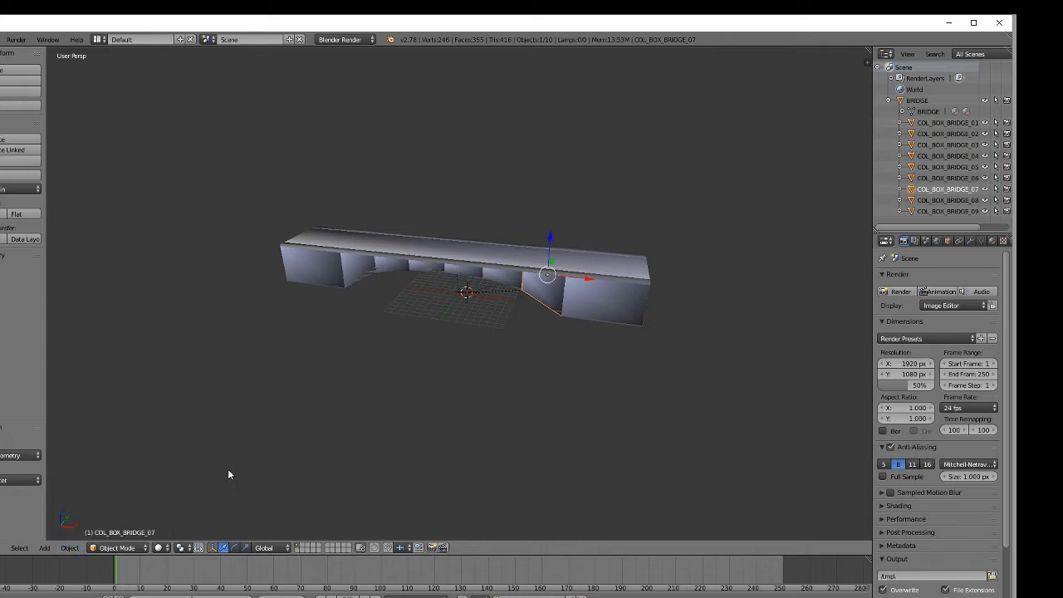
- Set the origin of COL_BOX_BRIDGE_06 to its geometry
click(950, 178)
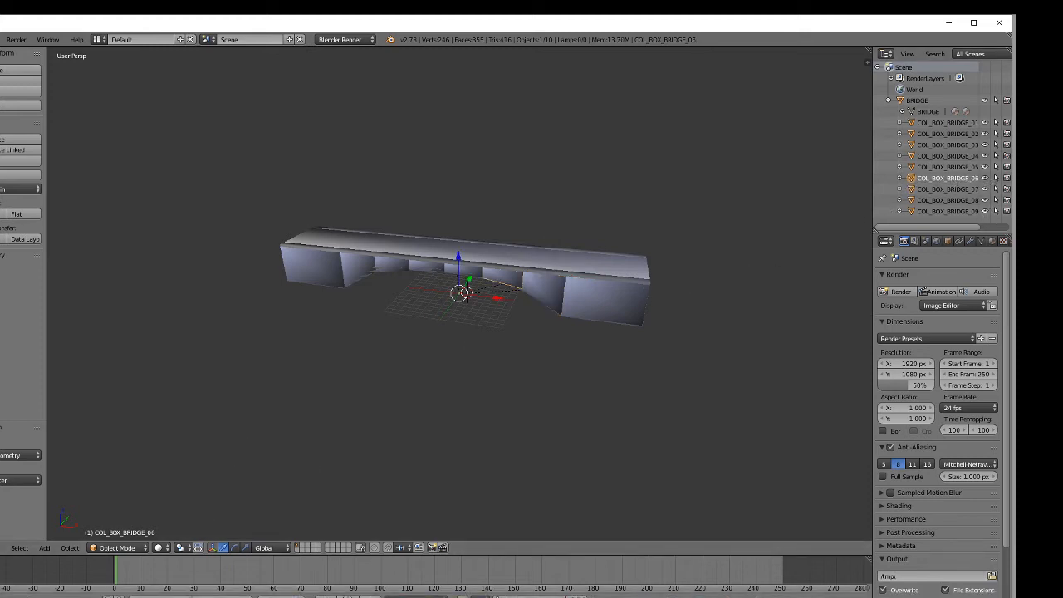
click(70, 547)
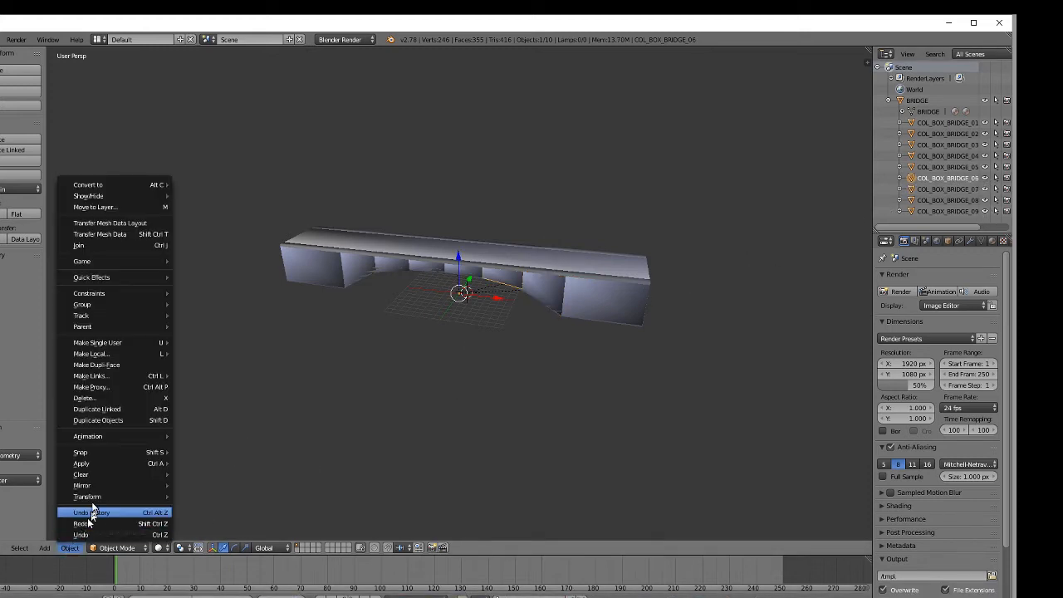
mouse_move(98, 497)
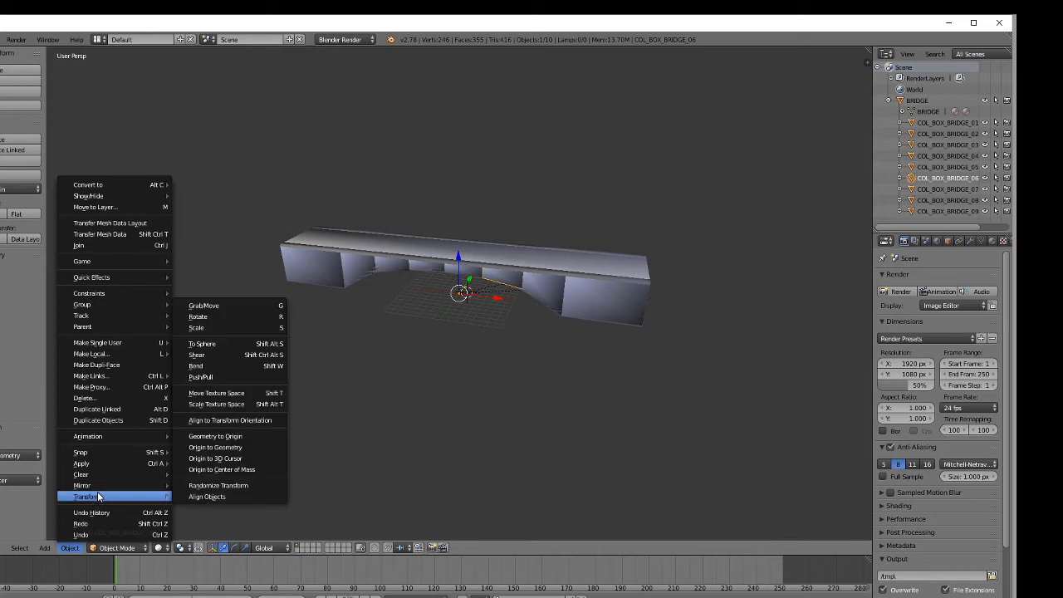
click(227, 448)
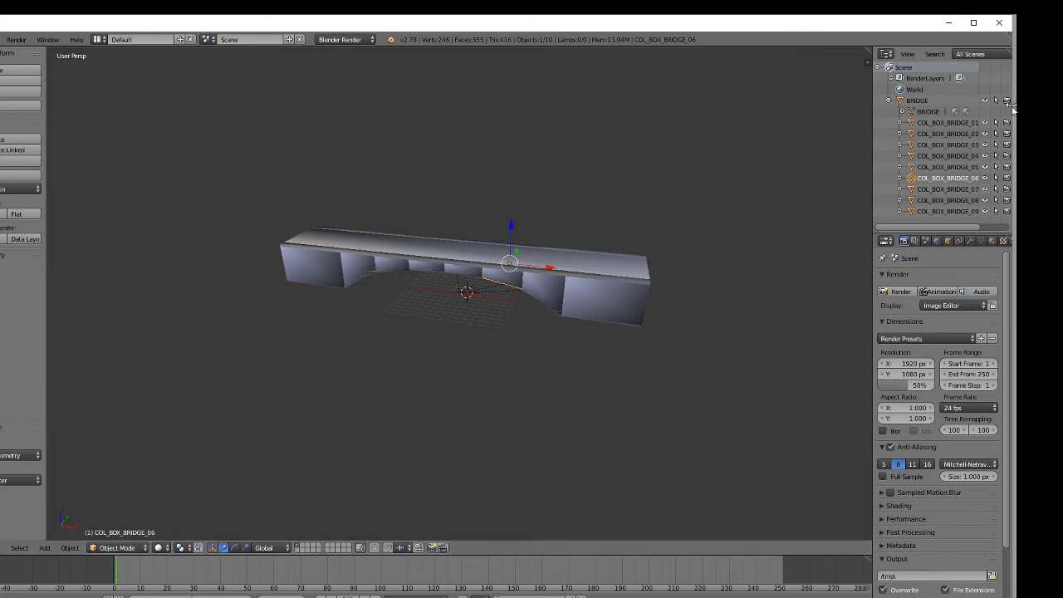
- Set the origin of COL_BOX_BRIDGE_05 to its geometry
click(947, 167)
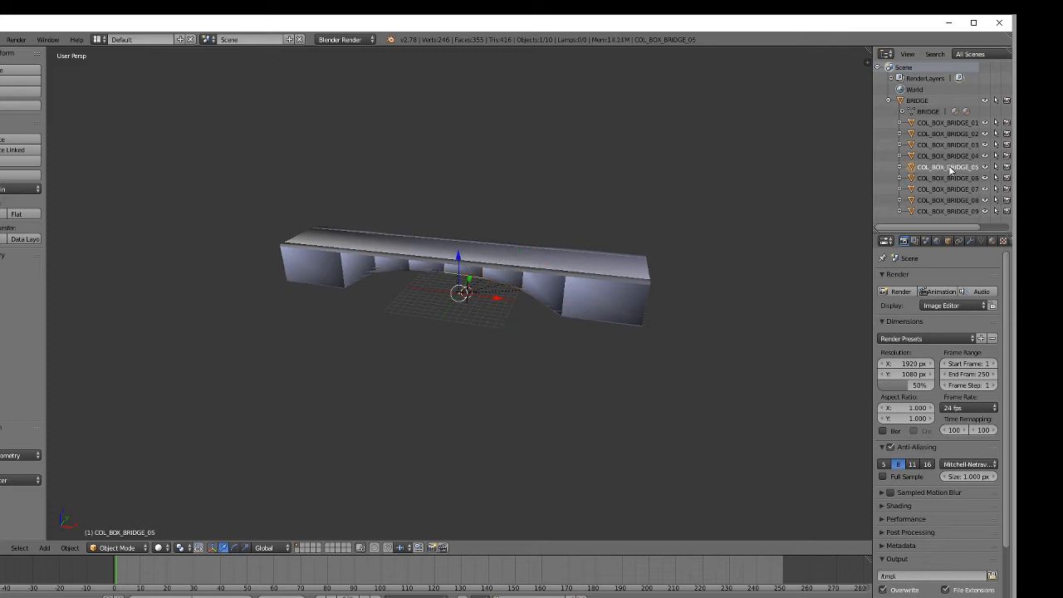
click(69, 547)
mouse_move(79, 497)
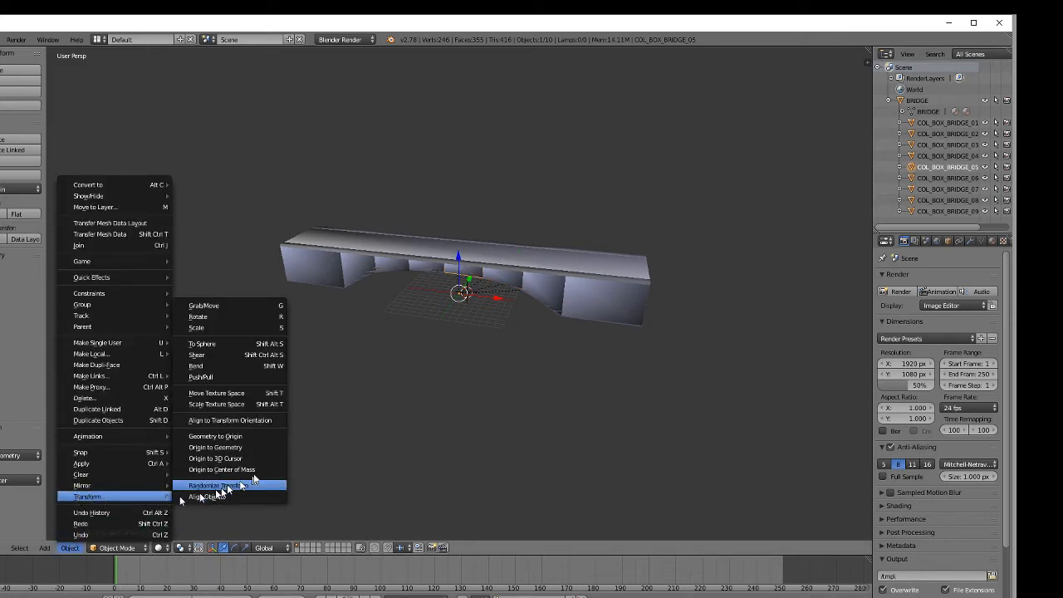
click(233, 448)
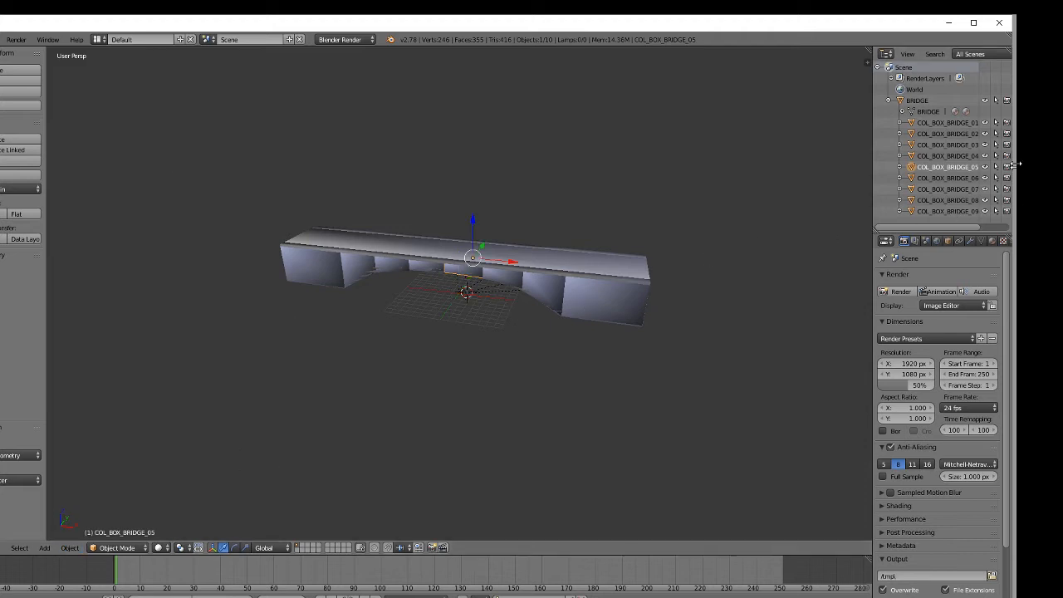
- Set the origin of COL_BOX_BRIDGE_04 to its geometry
click(926, 158)
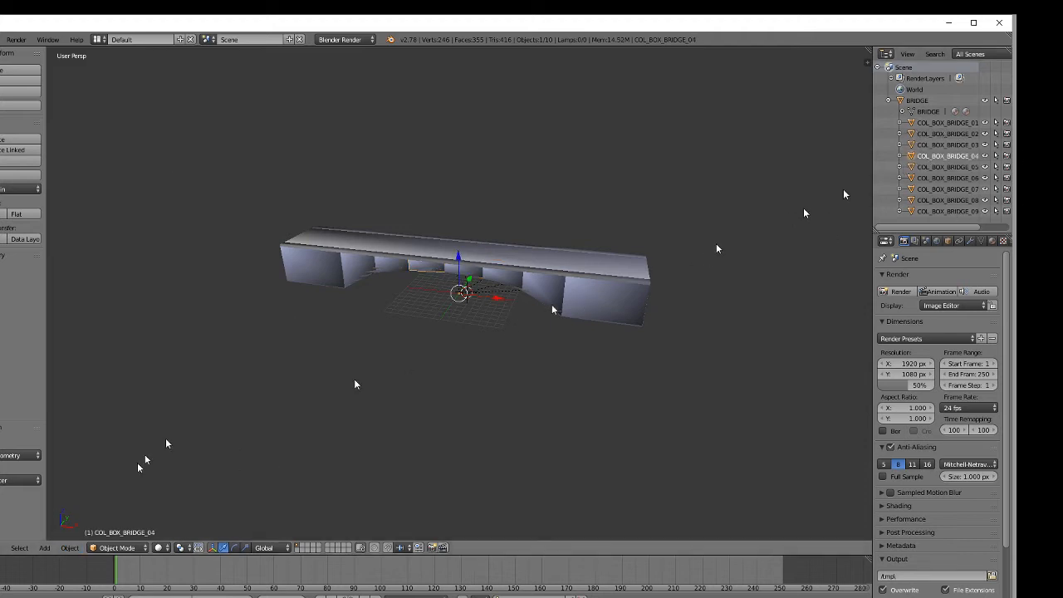
click(74, 549)
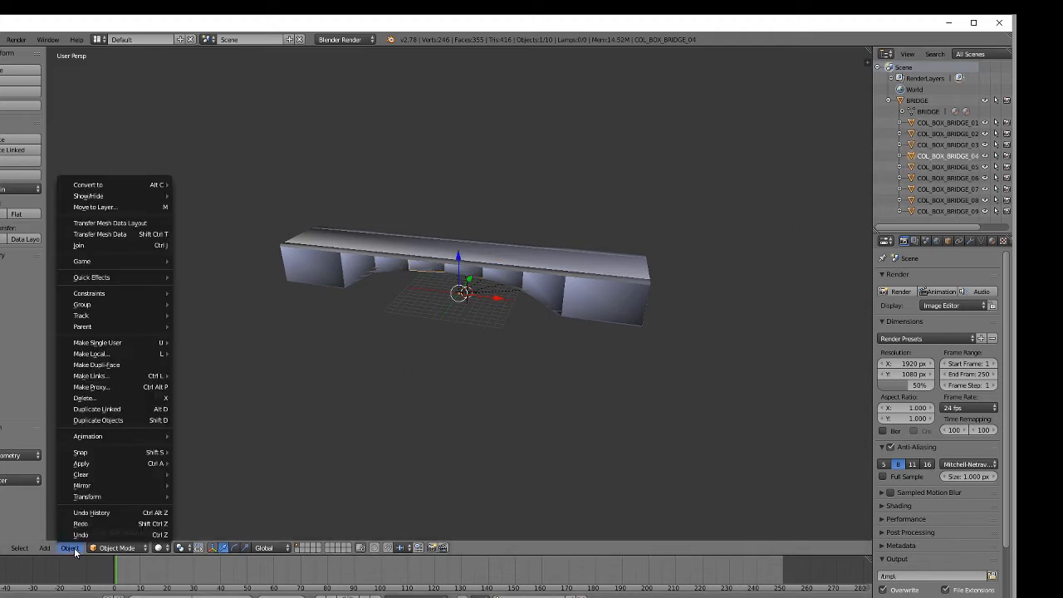
mouse_move(93, 496)
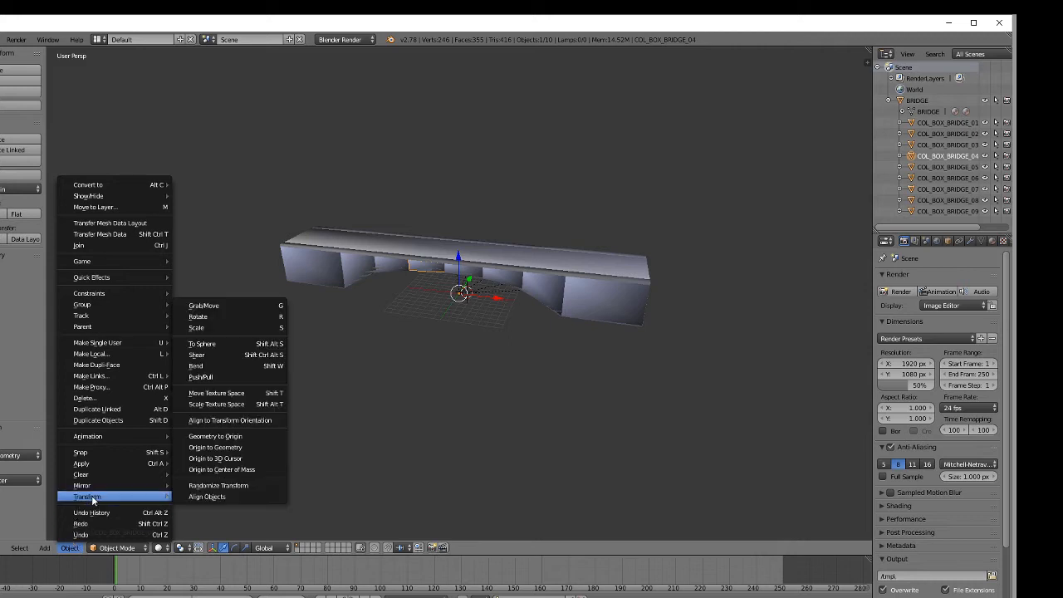
click(251, 447)
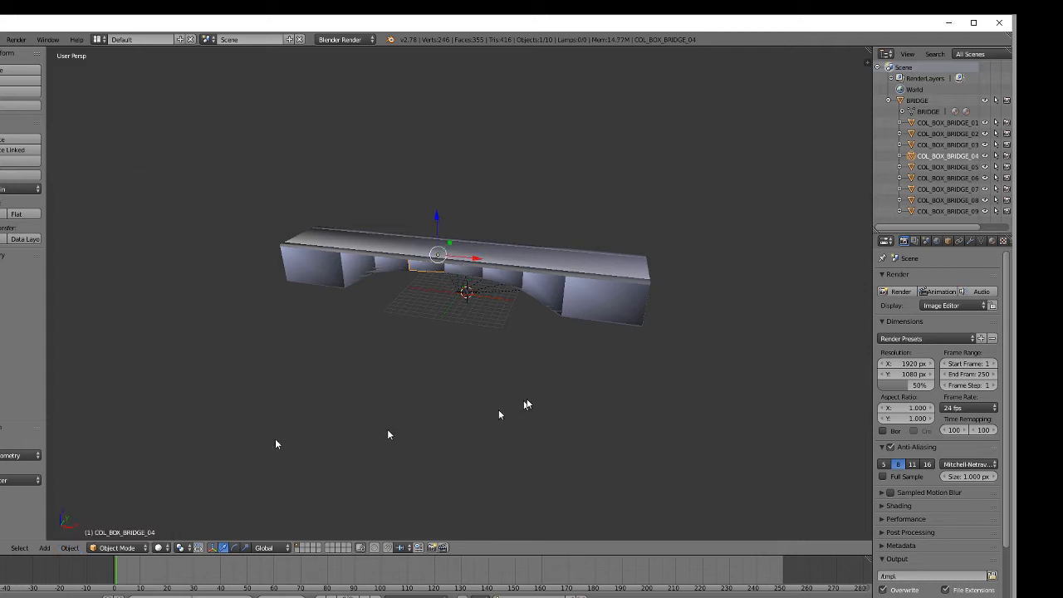
- Set the origin of COL_BOX_BRIDGE_03 to its geometry
click(934, 146)
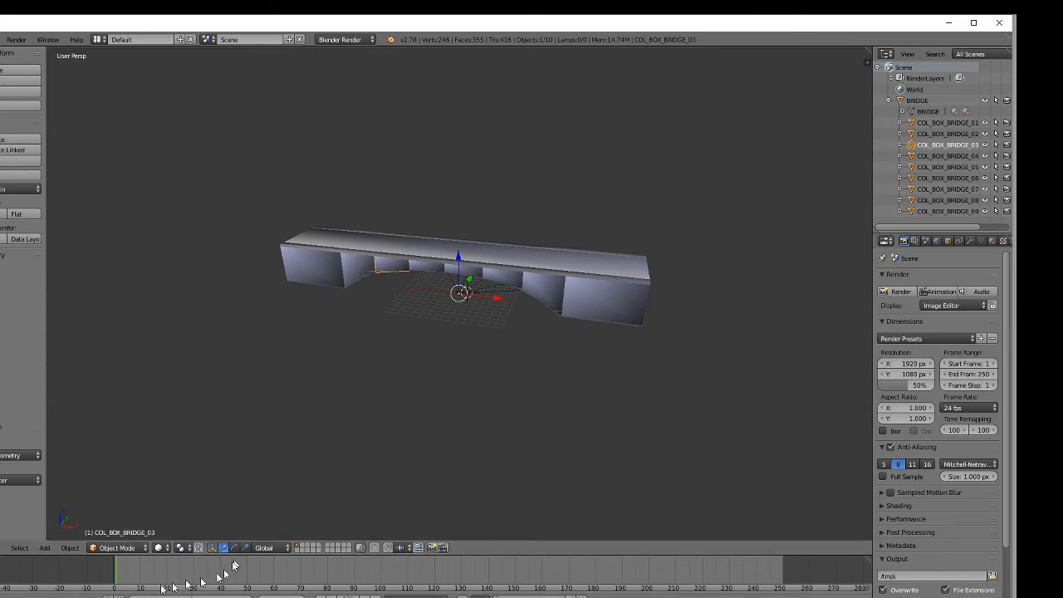
click(69, 547)
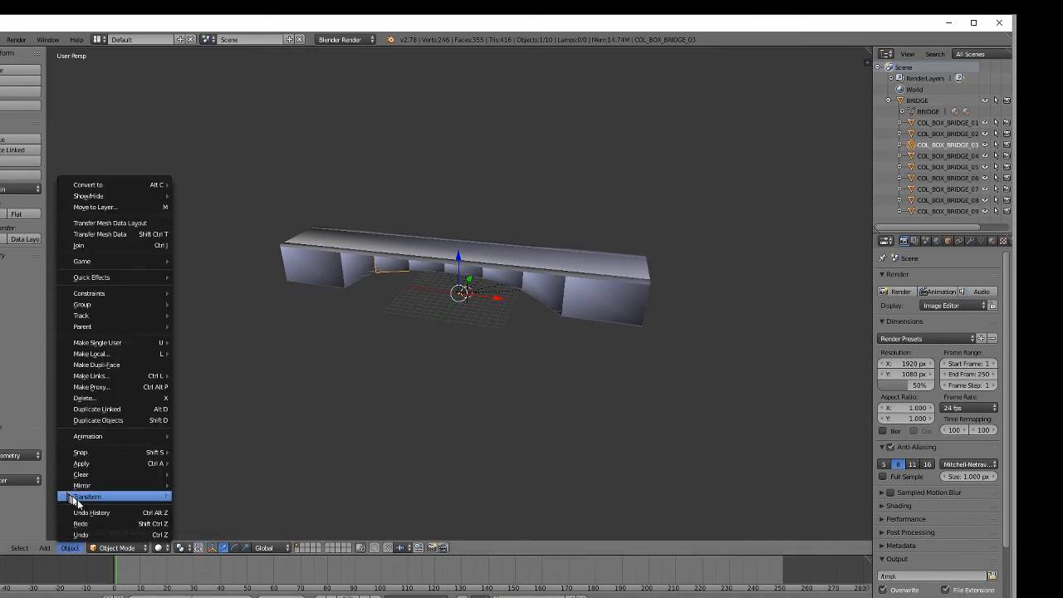
mouse_move(83, 498)
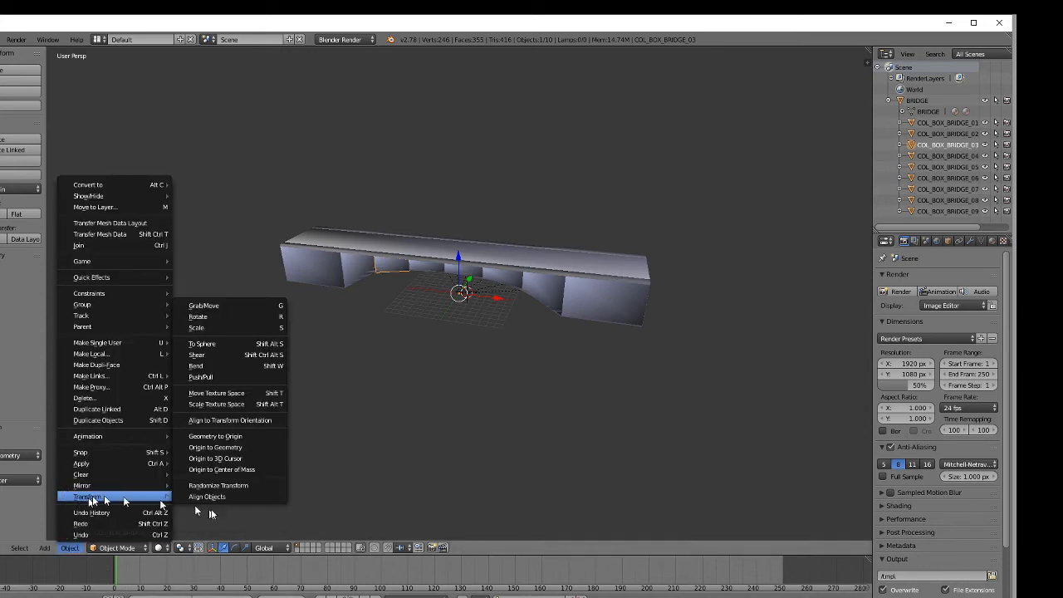
click(229, 448)
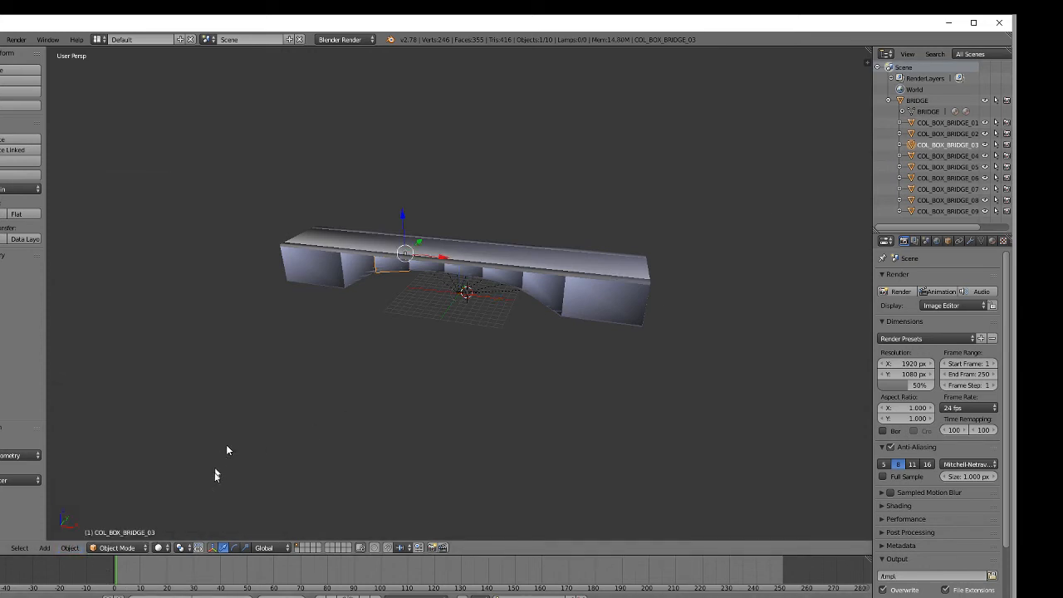
- Set the origin of COL_BOX_BRIDGE_02 to its geometry
click(925, 133)
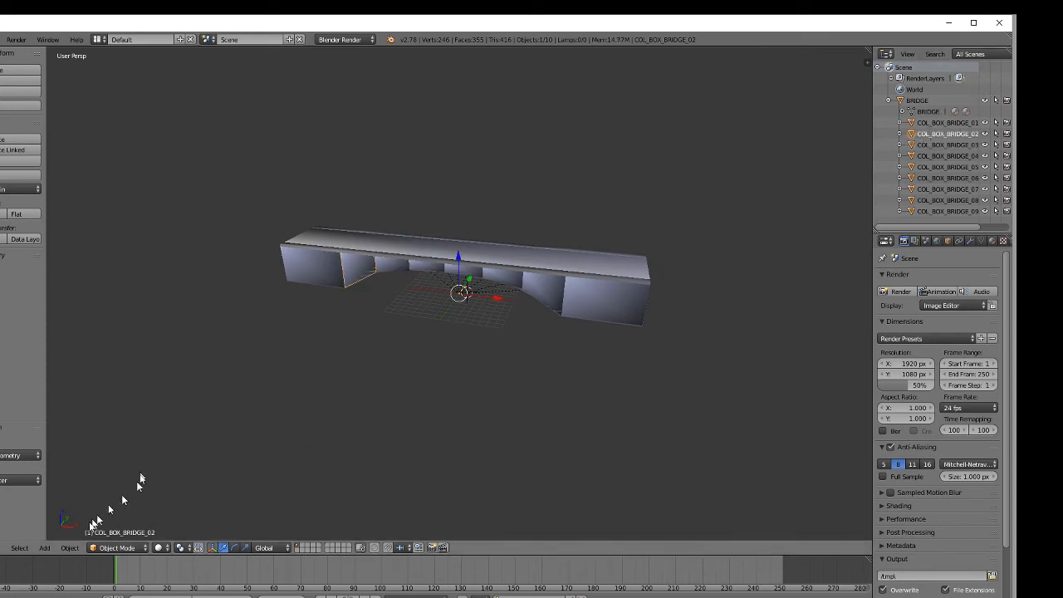
click(70, 548)
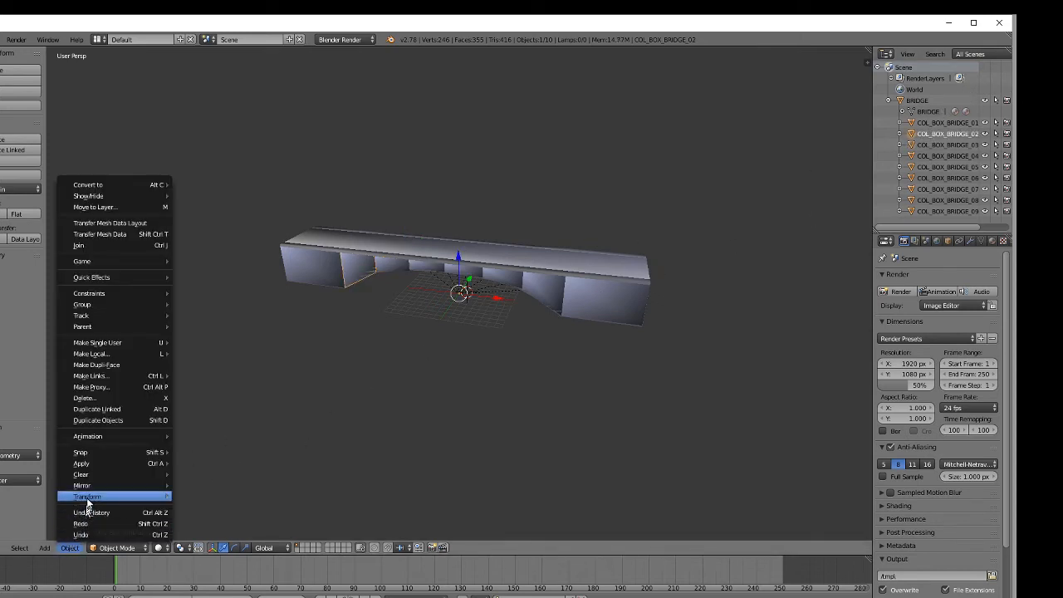
mouse_move(87, 498)
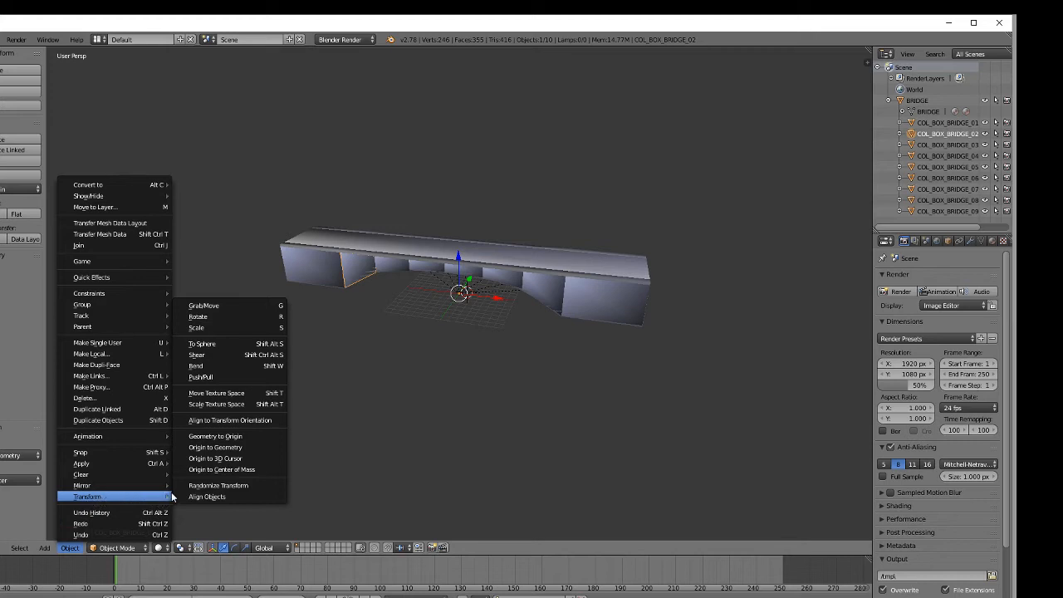
click(211, 448)
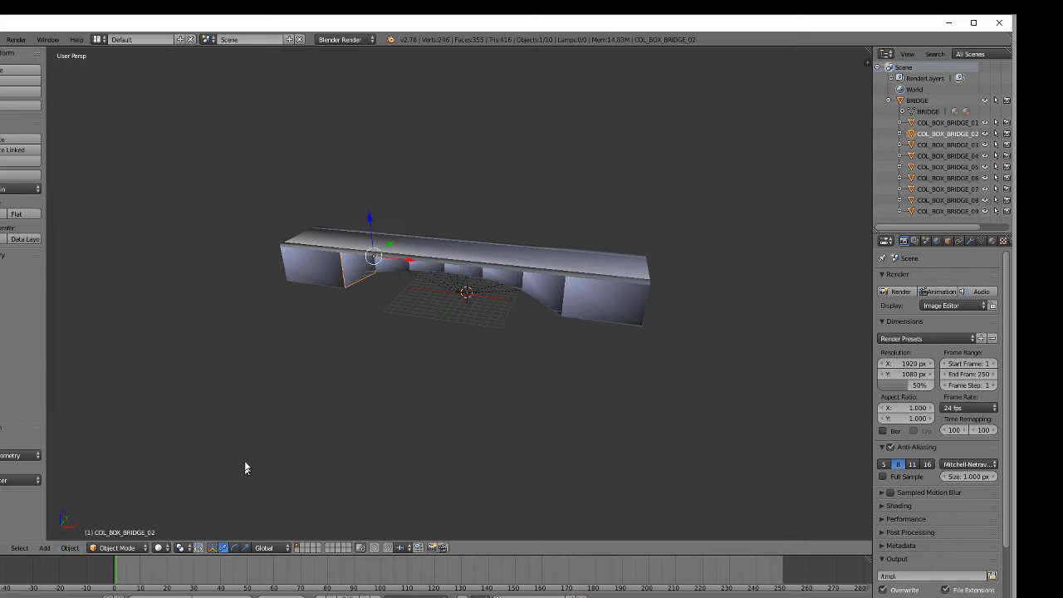
- Set the origin of COL_BOX_BRIDGE_01 to its geometry
click(939, 123)
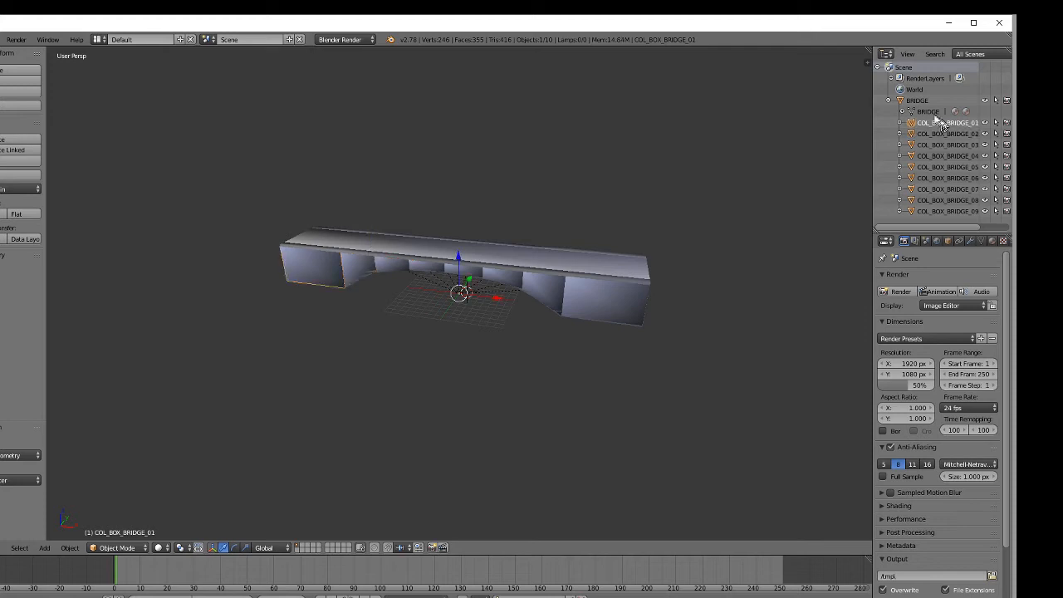
click(71, 548)
mouse_move(92, 499)
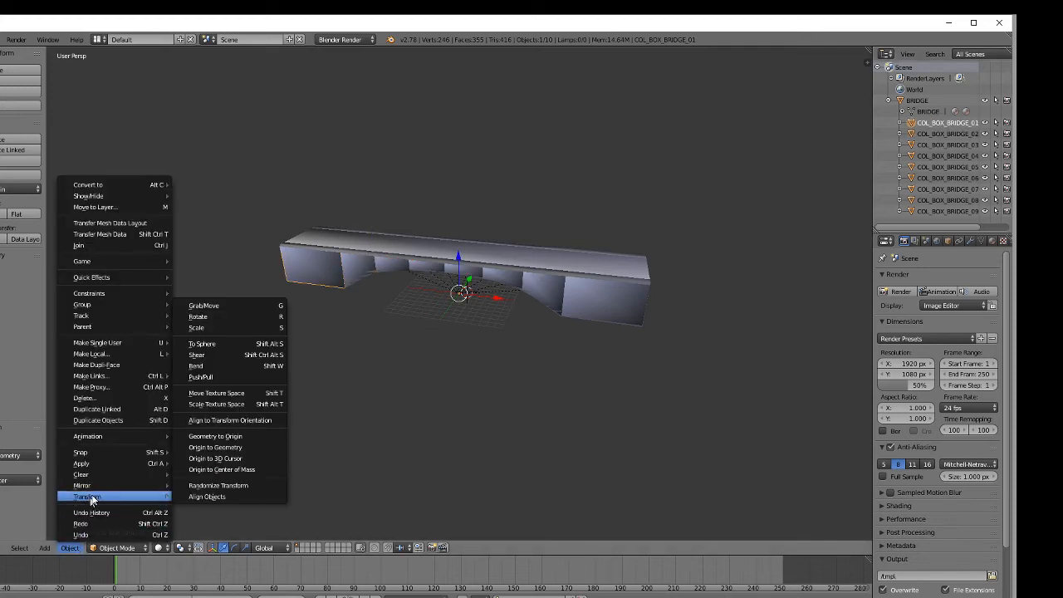
click(219, 448)
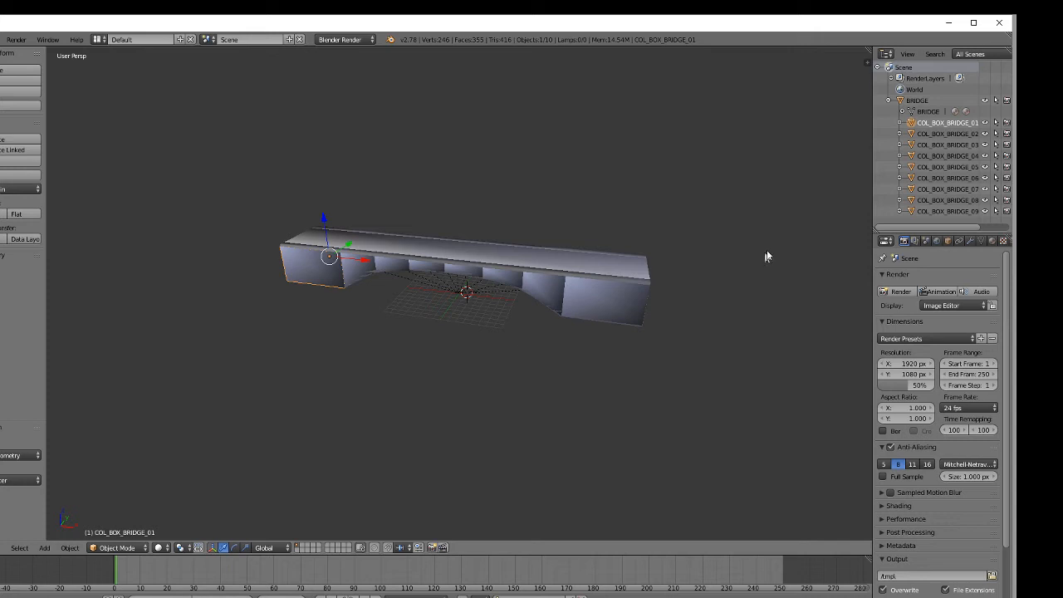
- Set the origin of the parent BRIDGE object to its center of mass
click(914, 101)
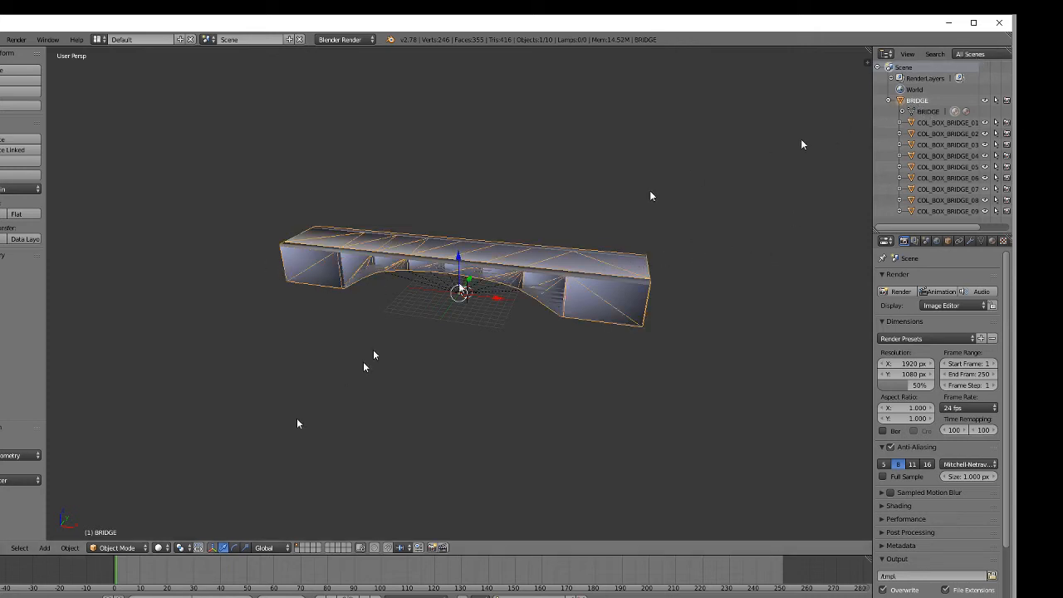
click(73, 547)
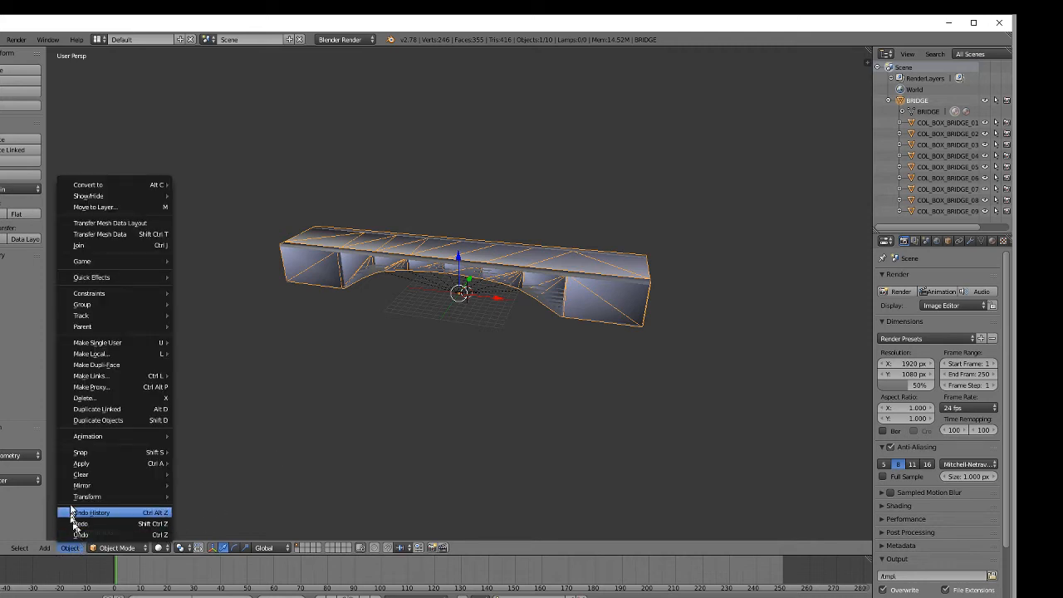
mouse_move(81, 497)
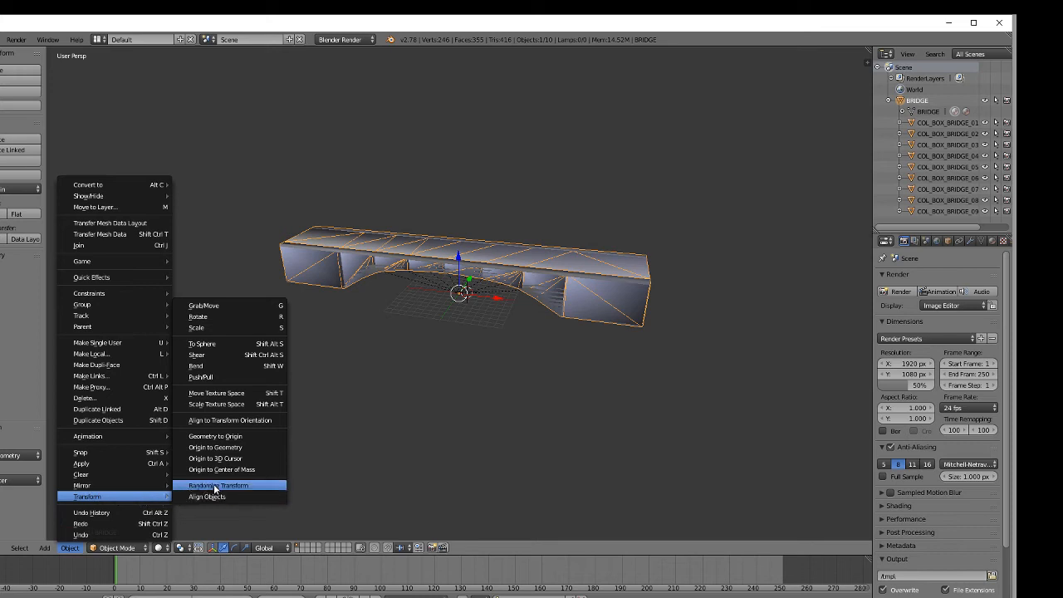
click(232, 470)
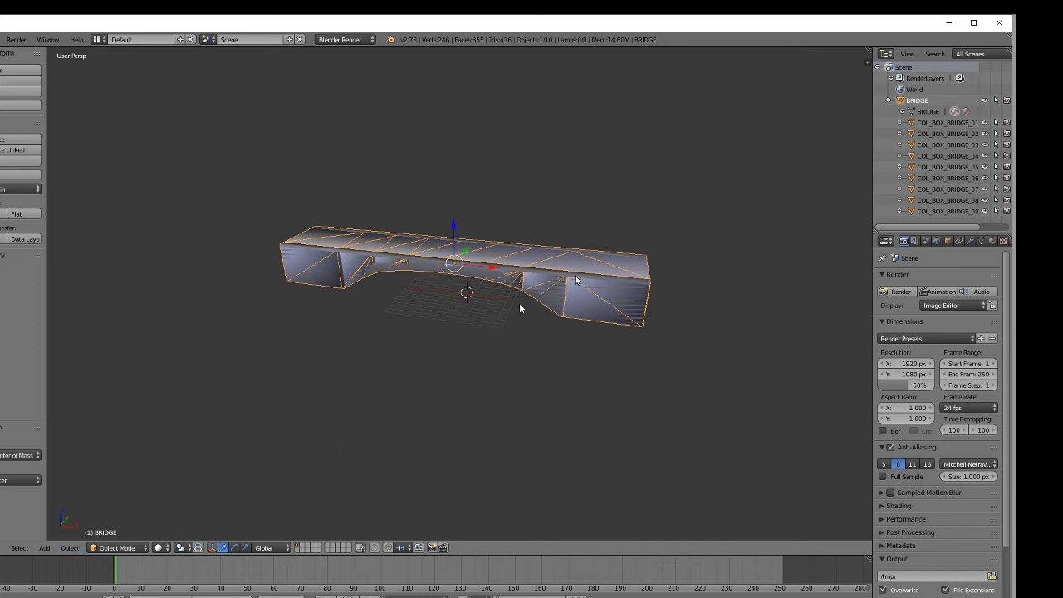
- Export the bridge as FBX over bridge.fbx in D:\OUTERRA MODELS\bridge and quit Blender without saving the scene
click(0, 40)
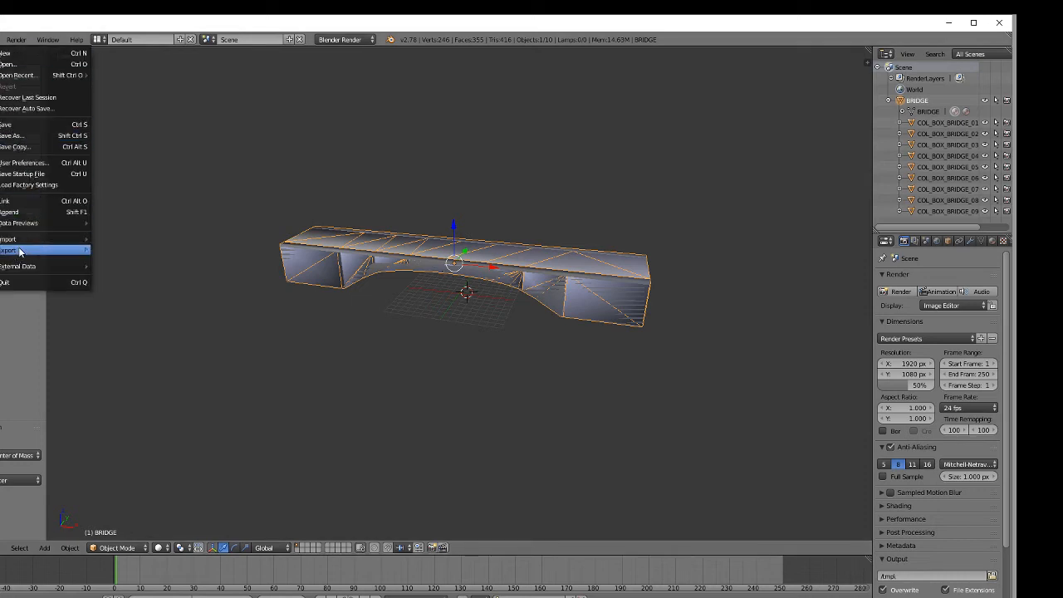
mouse_move(23, 250)
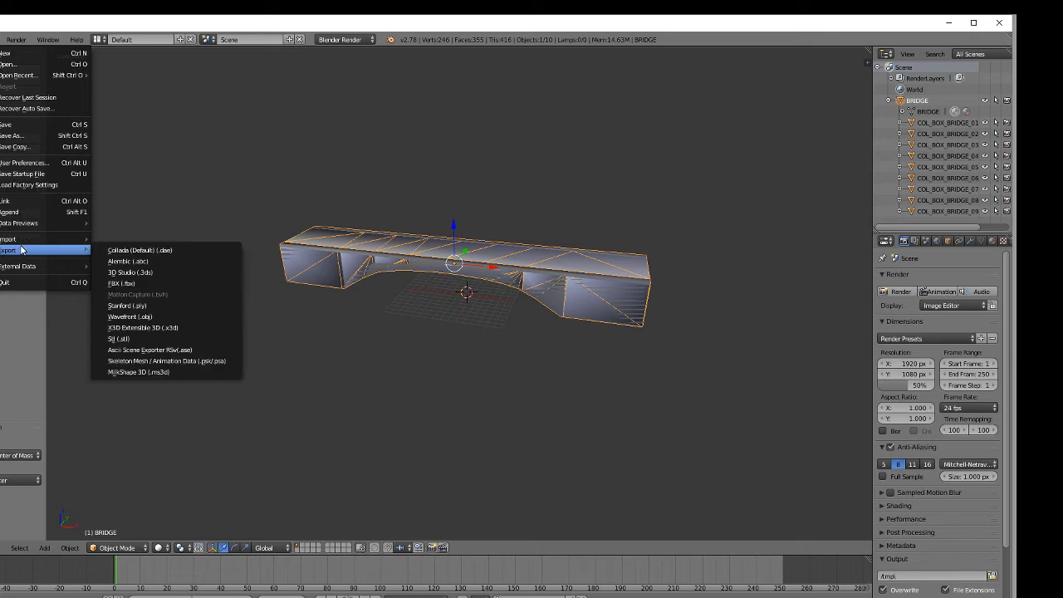
click(122, 285)
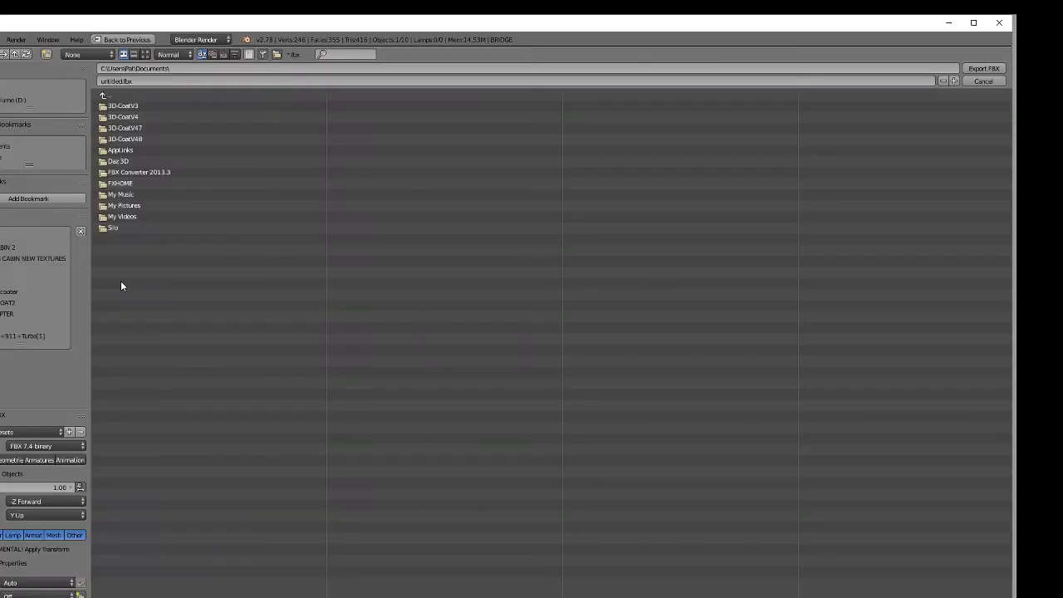
click(5, 236)
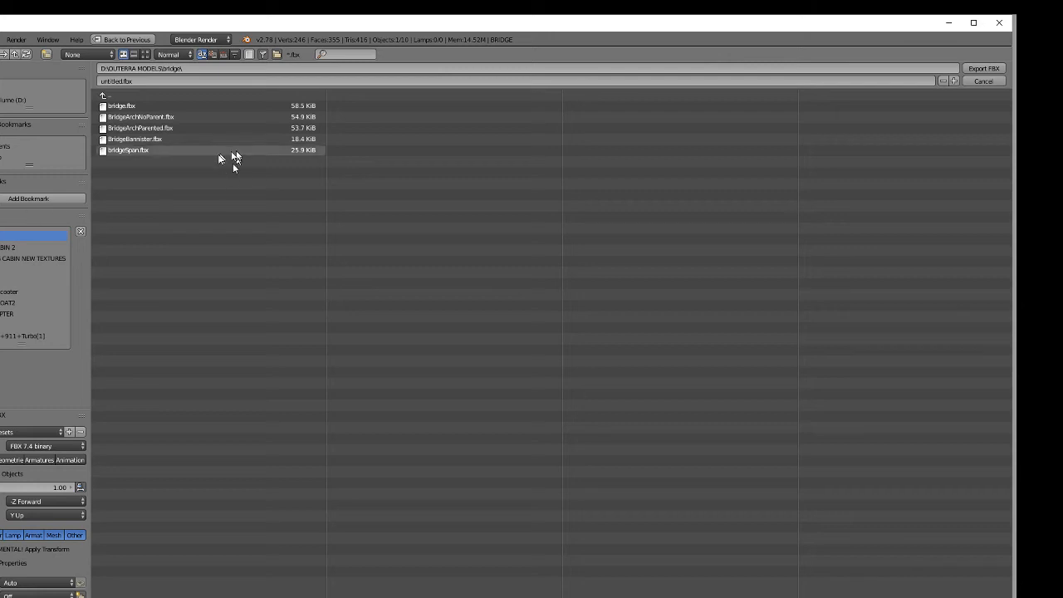
click(120, 107)
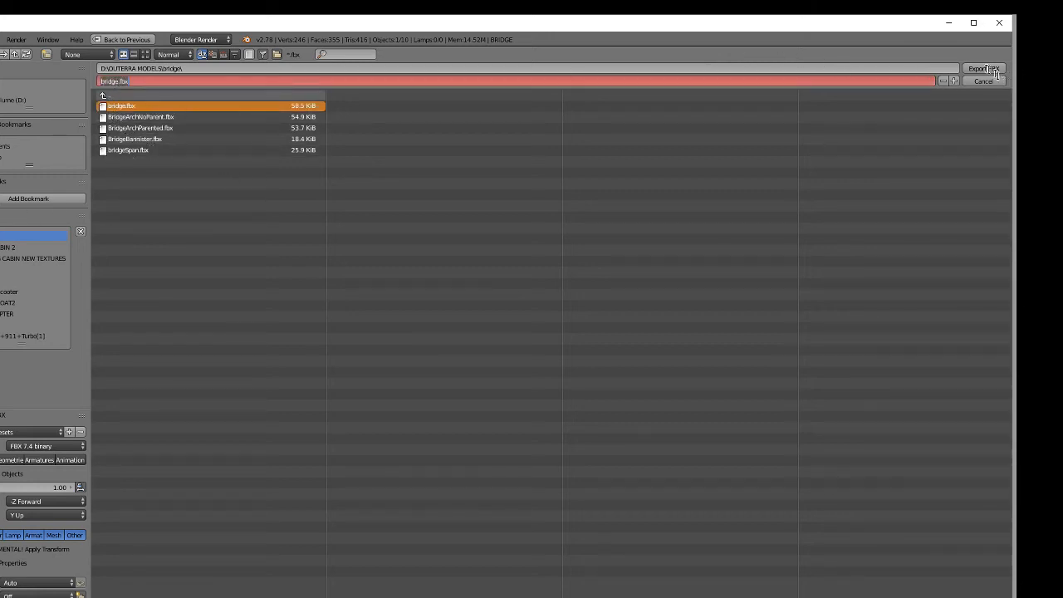
click(986, 72)
click(985, 73)
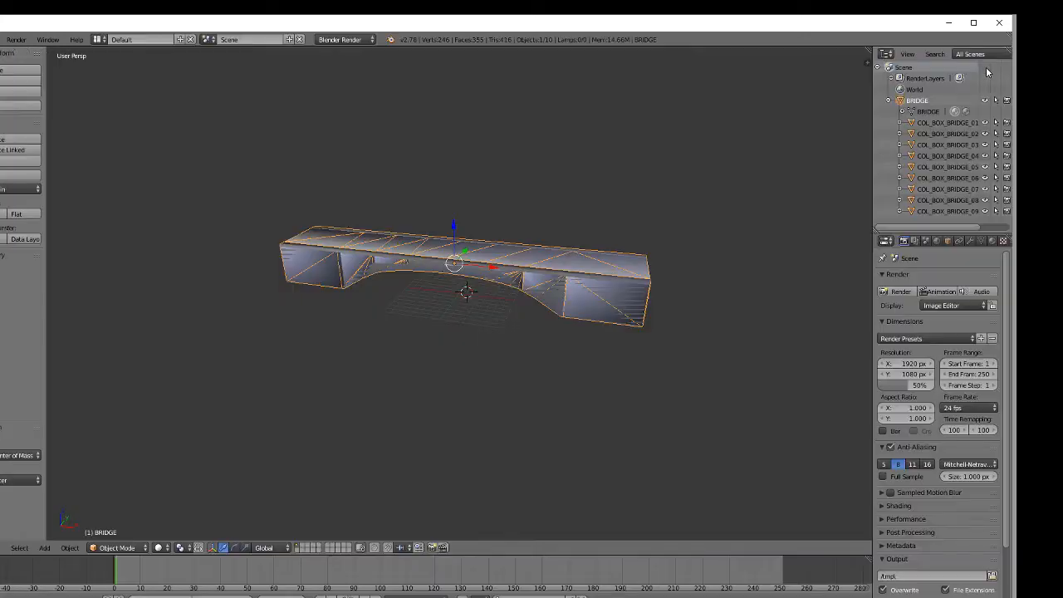
click(1000, 25)
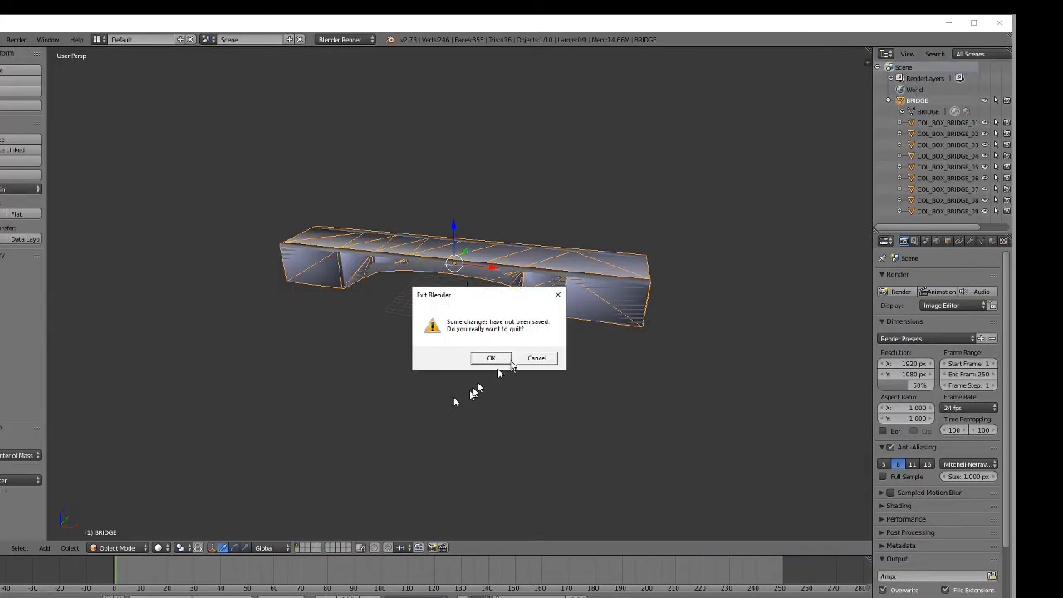
click(505, 359)
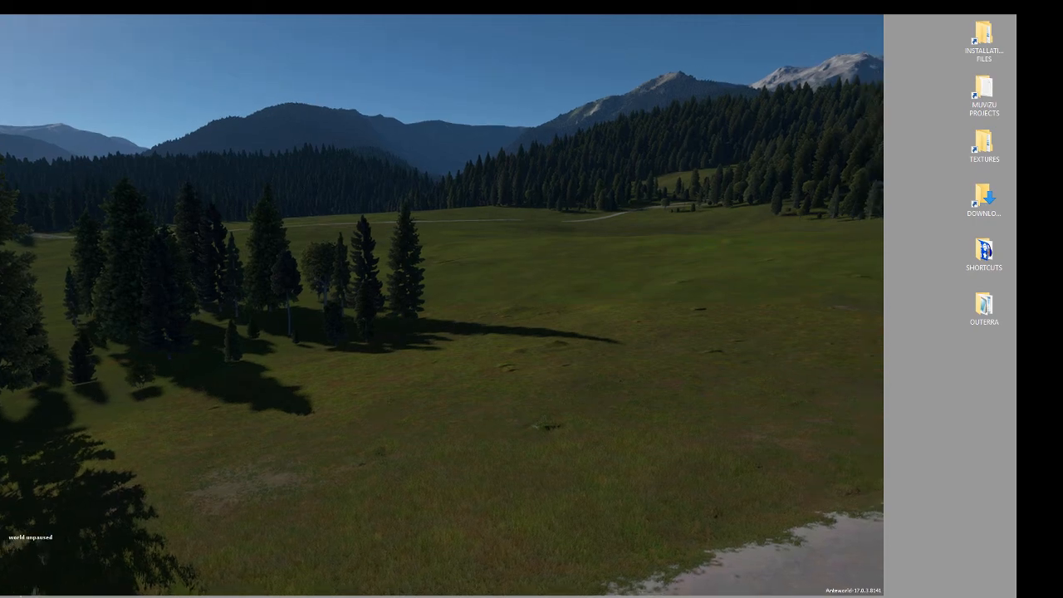
- In Outerra's FBX importer, open bridge.fbx from the D:/OUTERRA MODELS/bridge folder
key(alt+i)
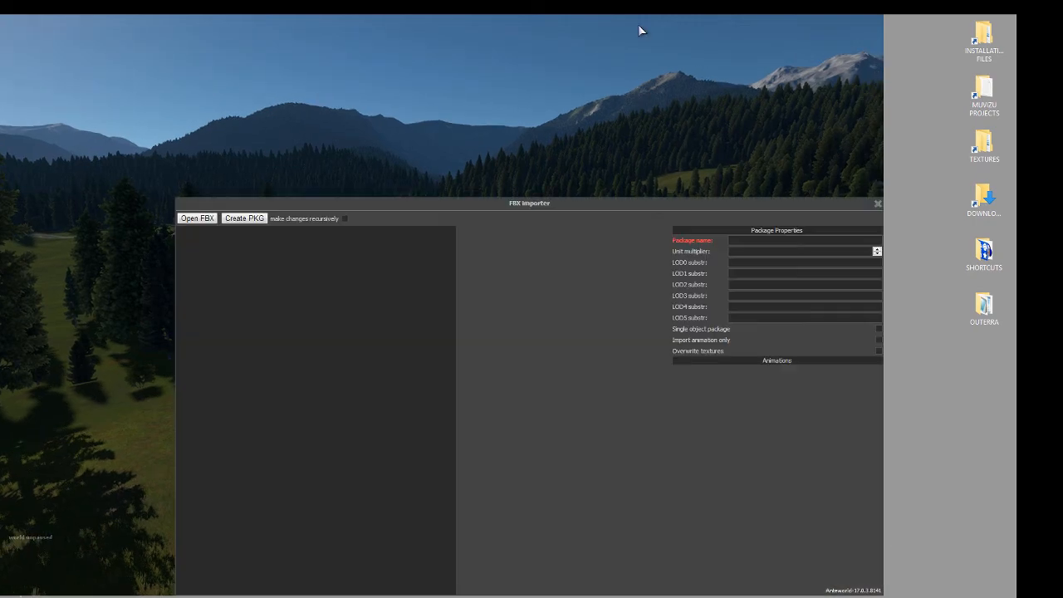
click(198, 219)
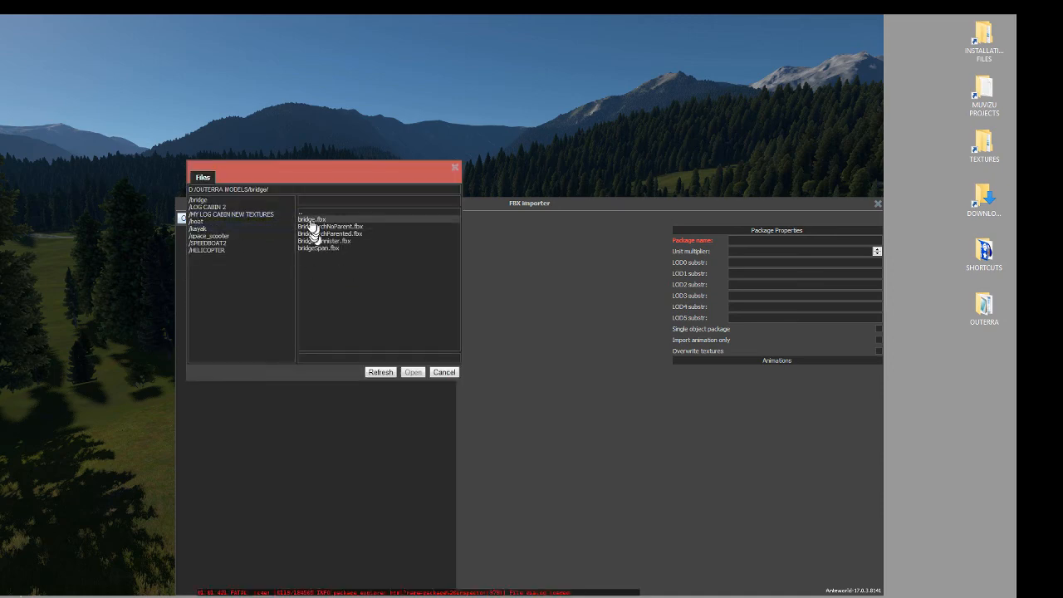
click(309, 220)
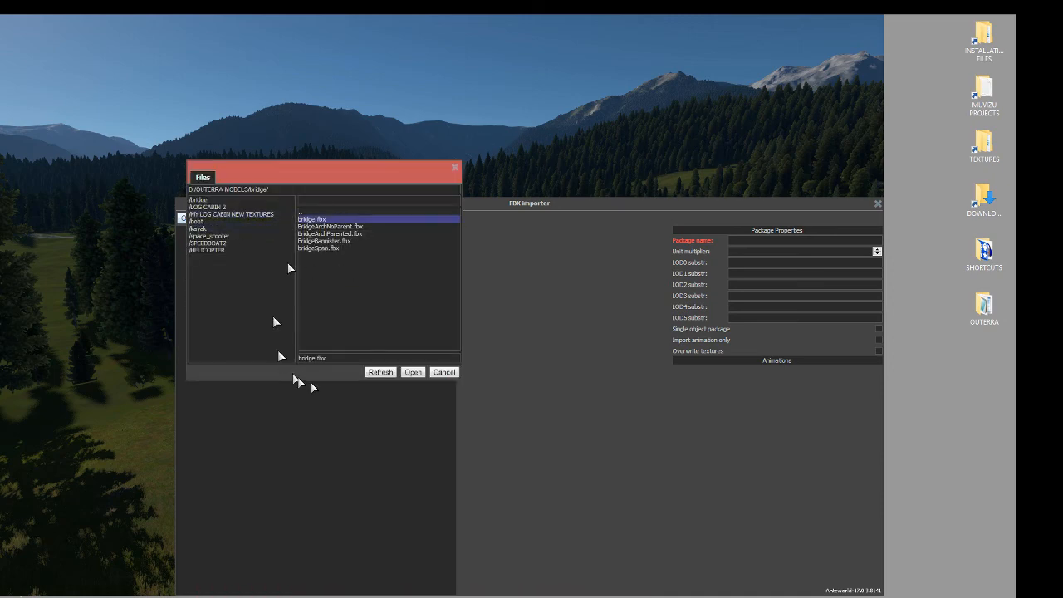
click(413, 371)
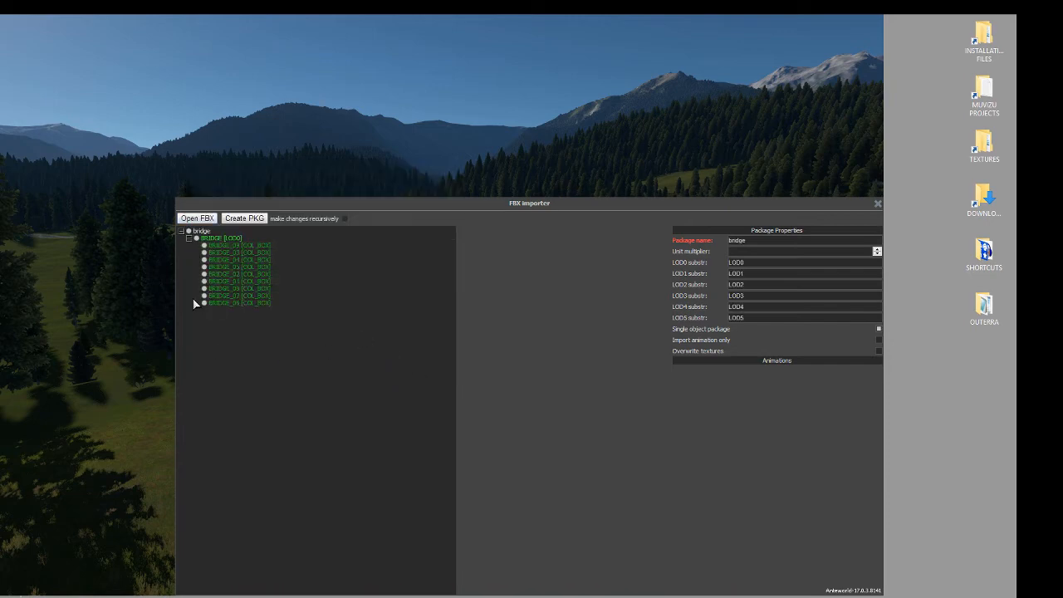
- Create a package from the root bridge node and close the FBX importer
click(199, 230)
click(244, 218)
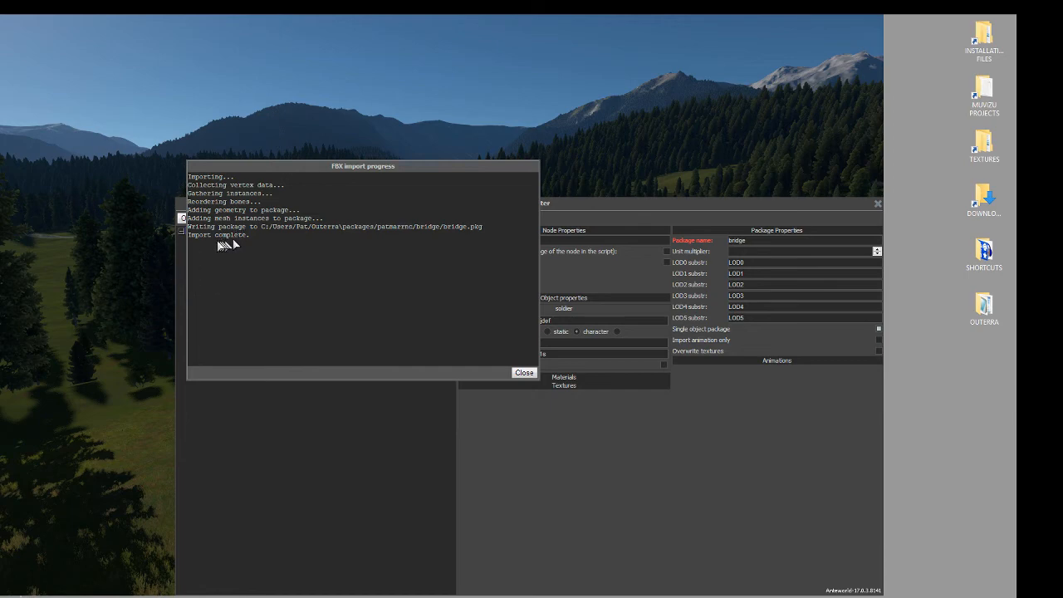
click(525, 373)
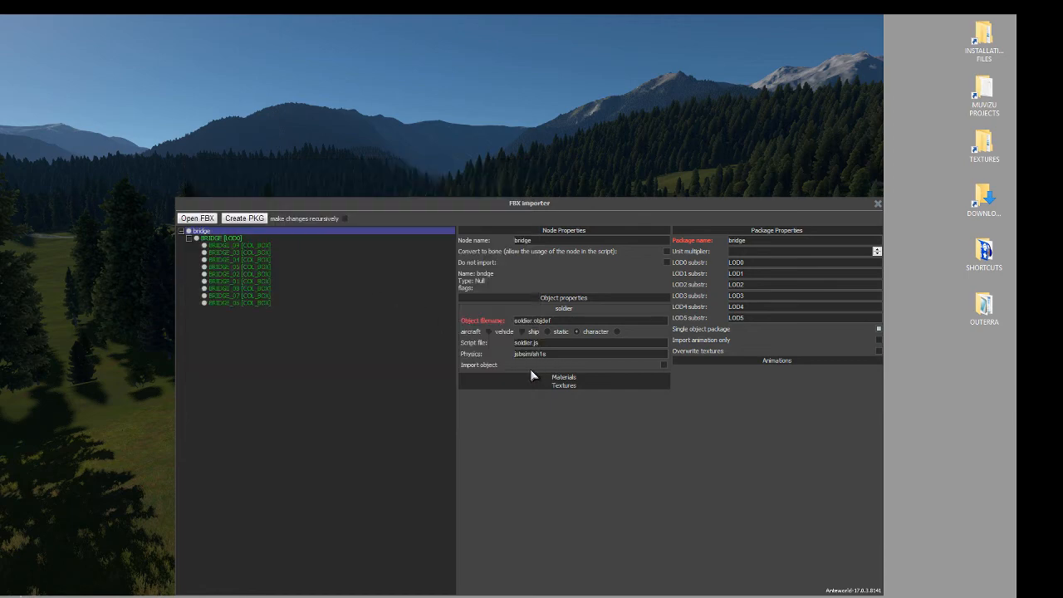
click(880, 205)
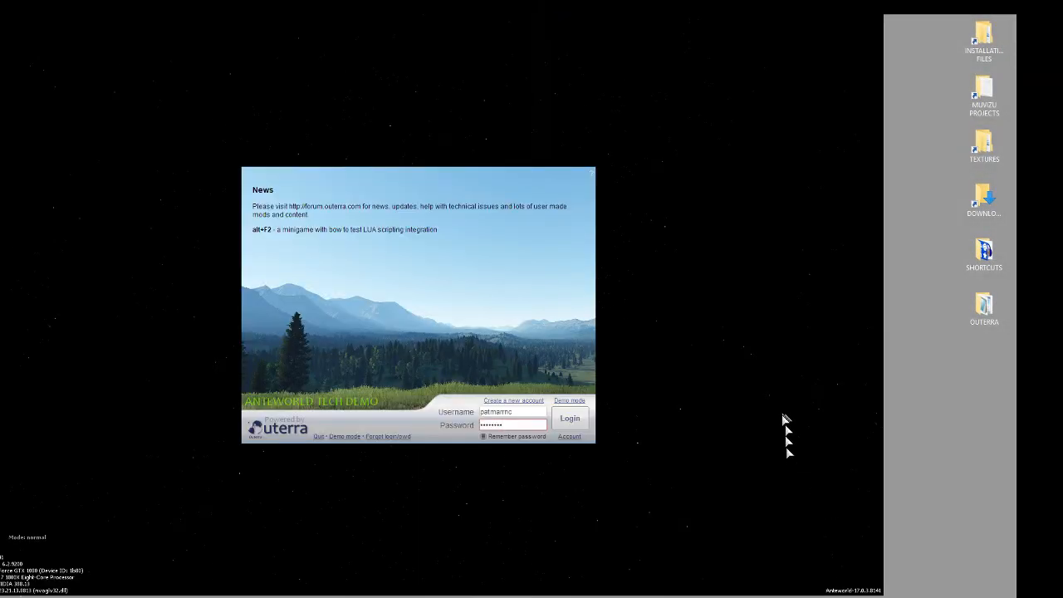
- Log in to Anteworld with the remembered account and open the object list in the world editor
click(573, 420)
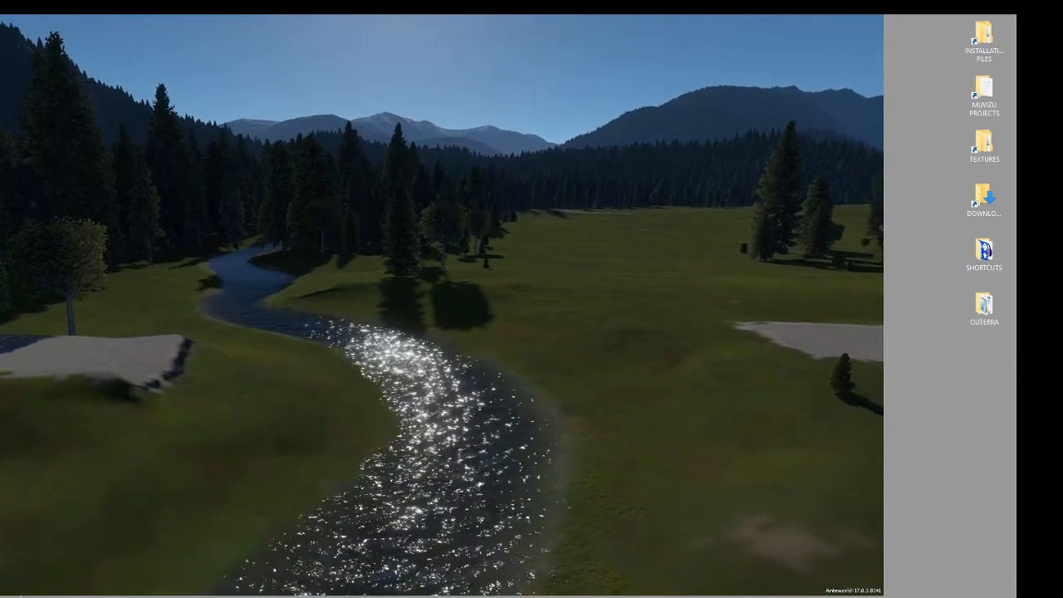
key(F3)
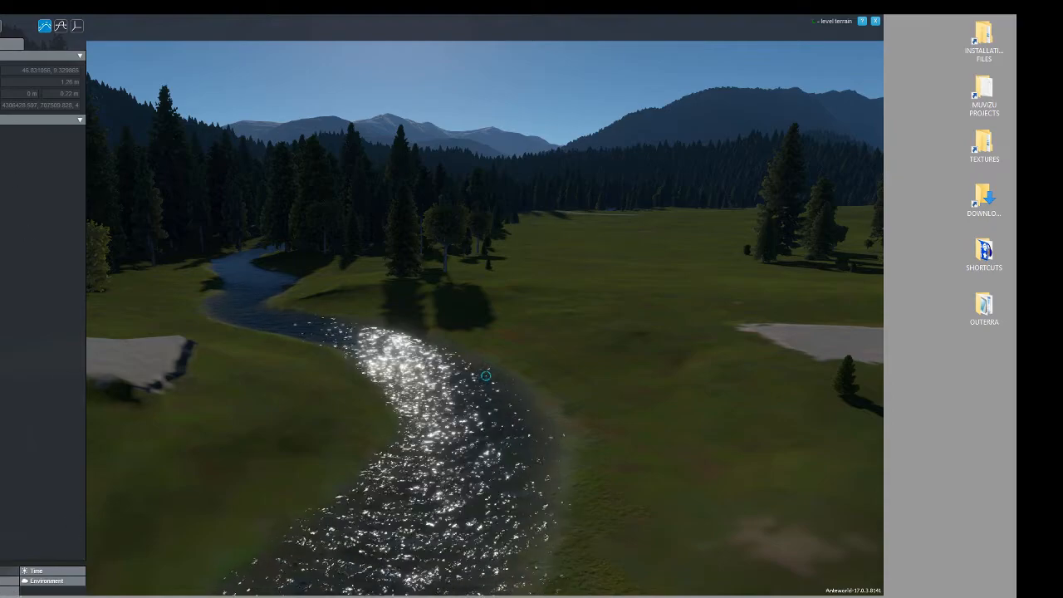
click(5, 570)
- Find the imported bridge object in the list and place it across the river between the two road ends
scroll(21, 488, down, 10)
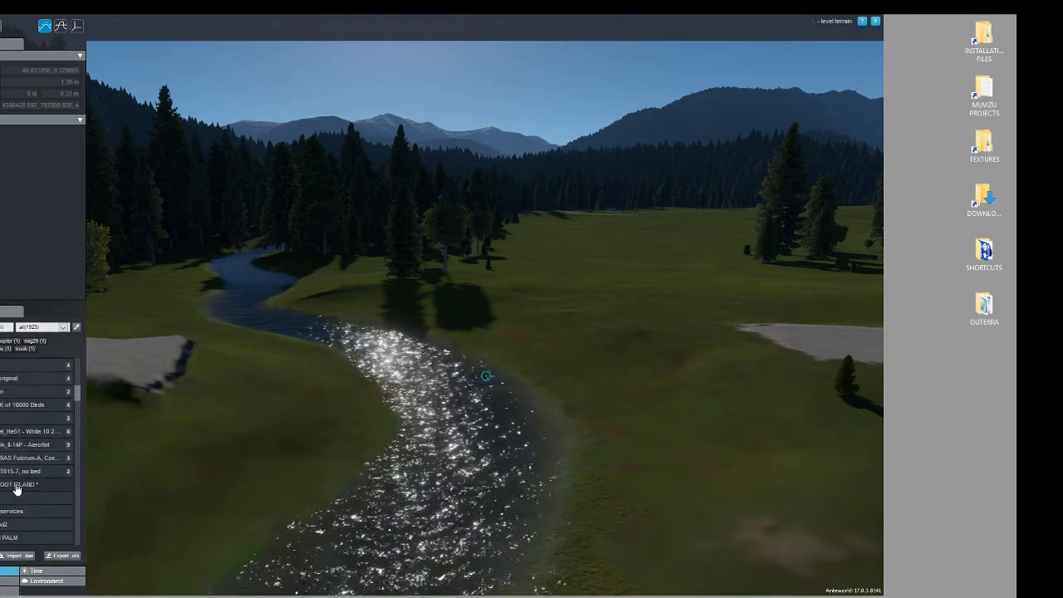
scroll(16, 492, down, 5)
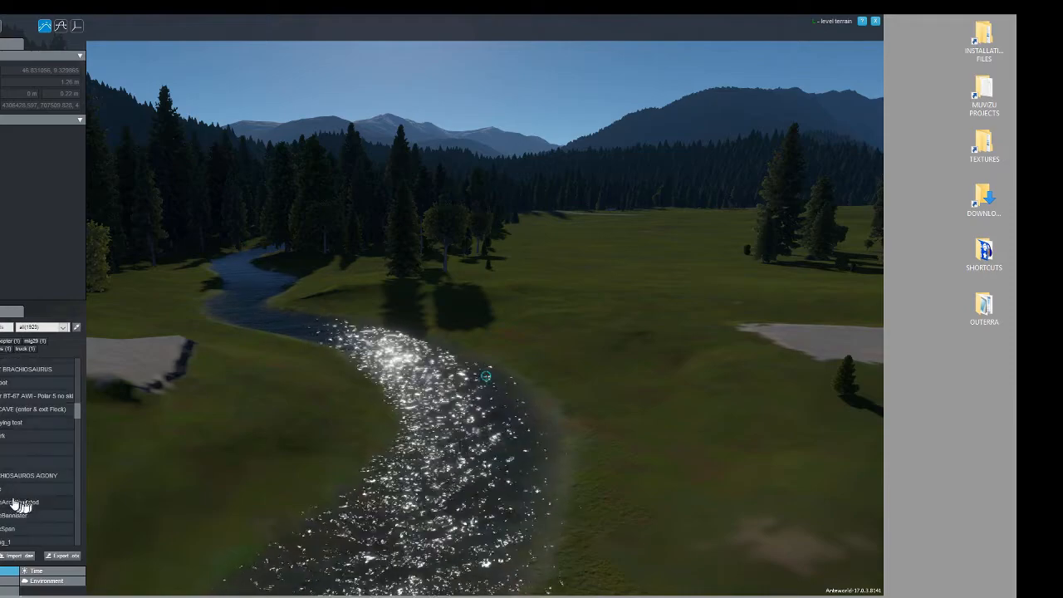
drag(3, 490, 458, 363)
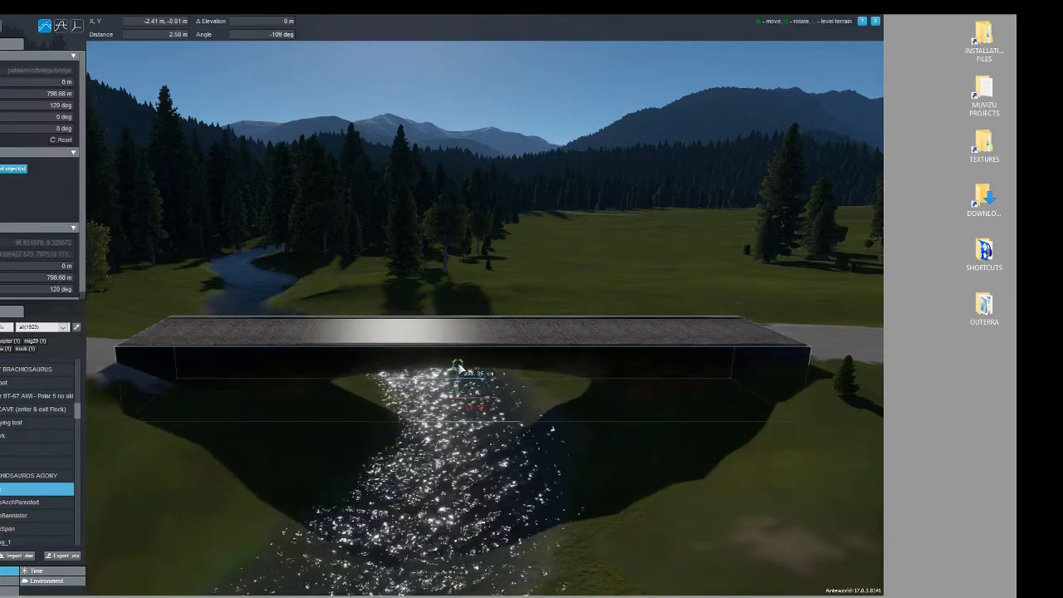
- Raise the bridge to an elevation of 0.56 m and rotate it by -4 degrees to line up with the road
mouse_move(581, 352)
middle_down()
mouse_move(513, 378)
mouse_move(394, 399)
mouse_move(336, 374)
mouse_move(325, 346)
middle_up()
scroll(327, 347, down, 1)
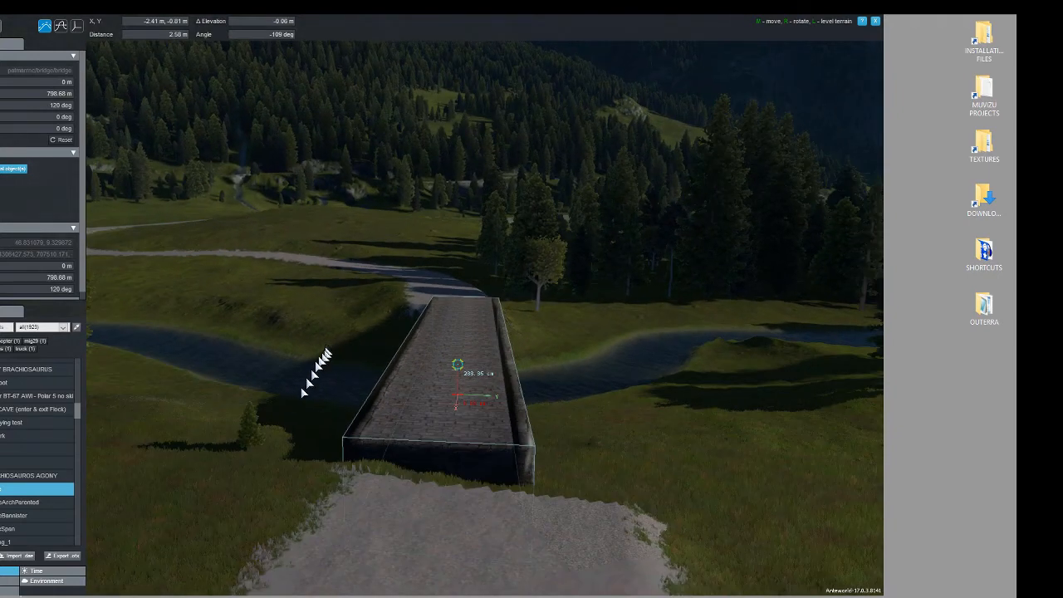
key(r)
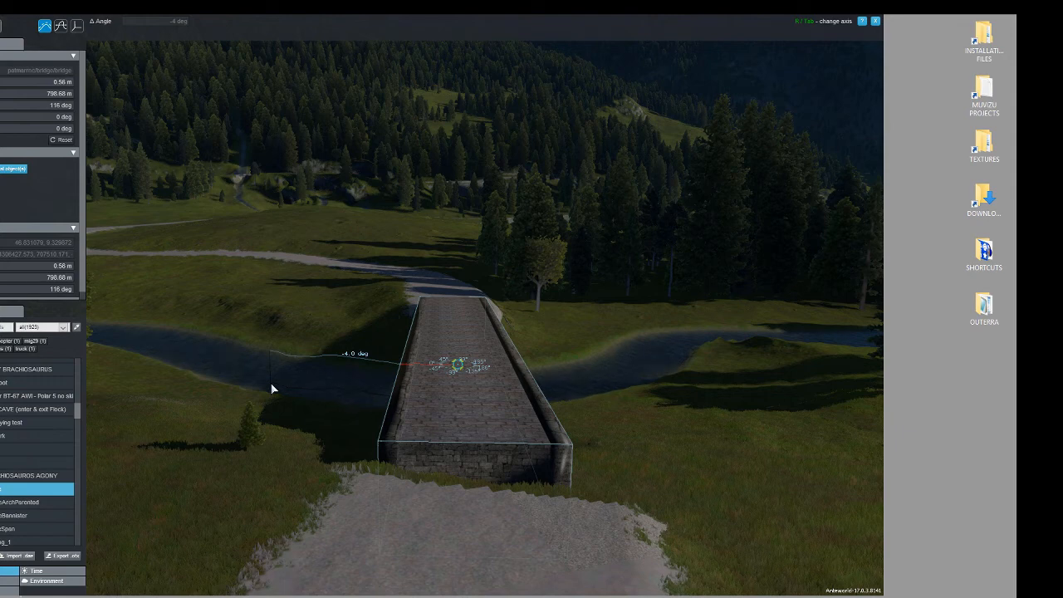
click(272, 388)
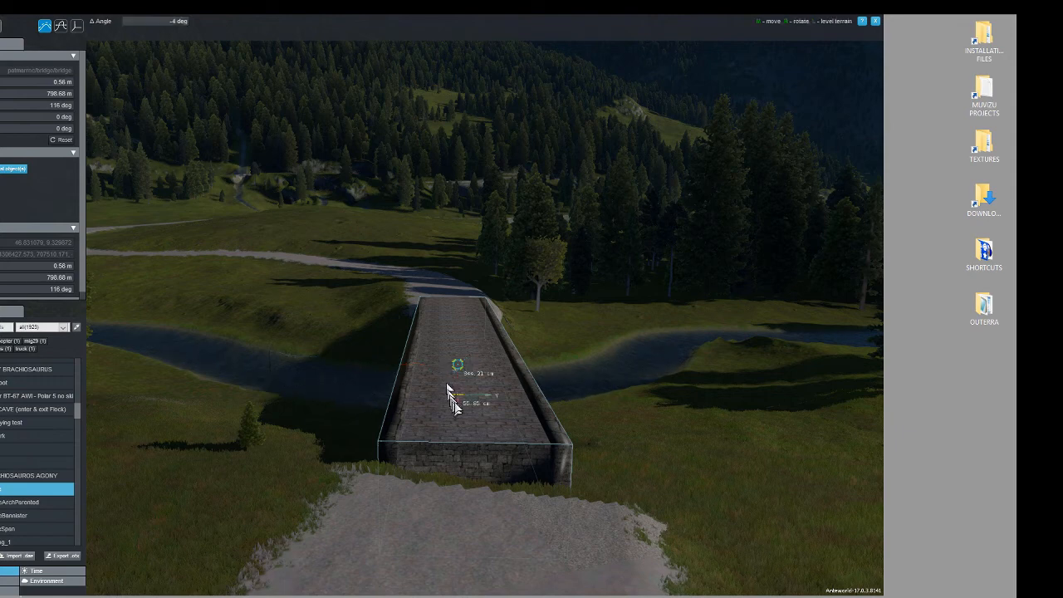
click(354, 423)
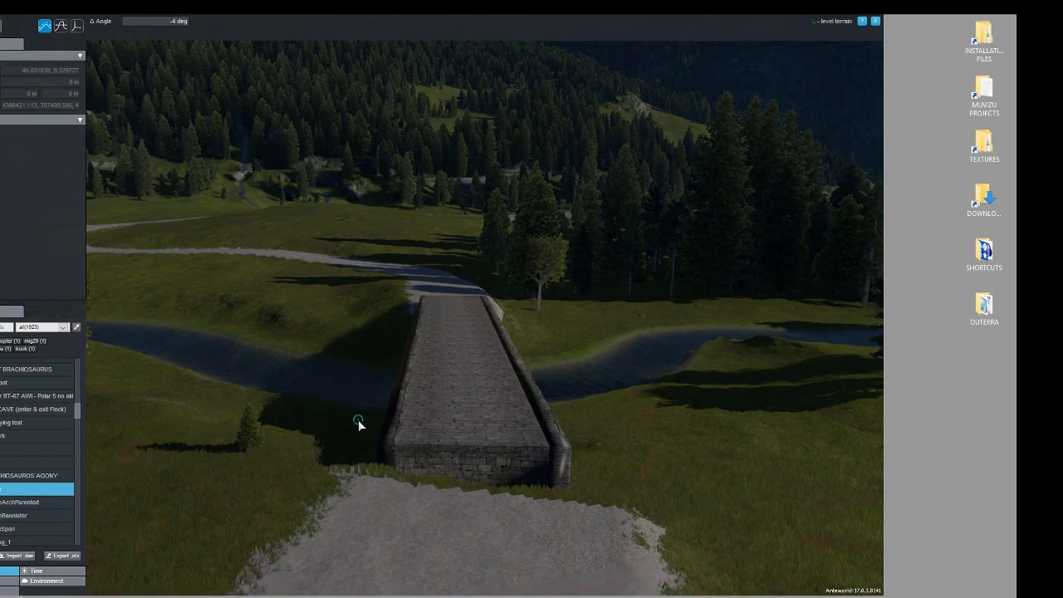
- Move the bridge about 1.86 m horizontally toward the gravel road end
middle_drag(447, 334, 686, 380)
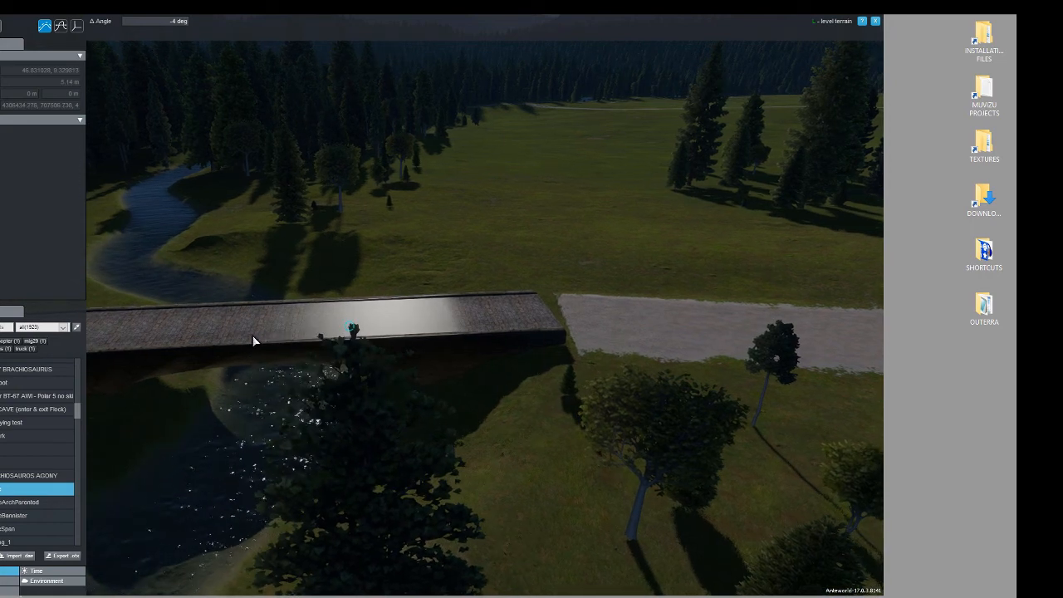
click(253, 334)
drag(254, 332, 278, 336)
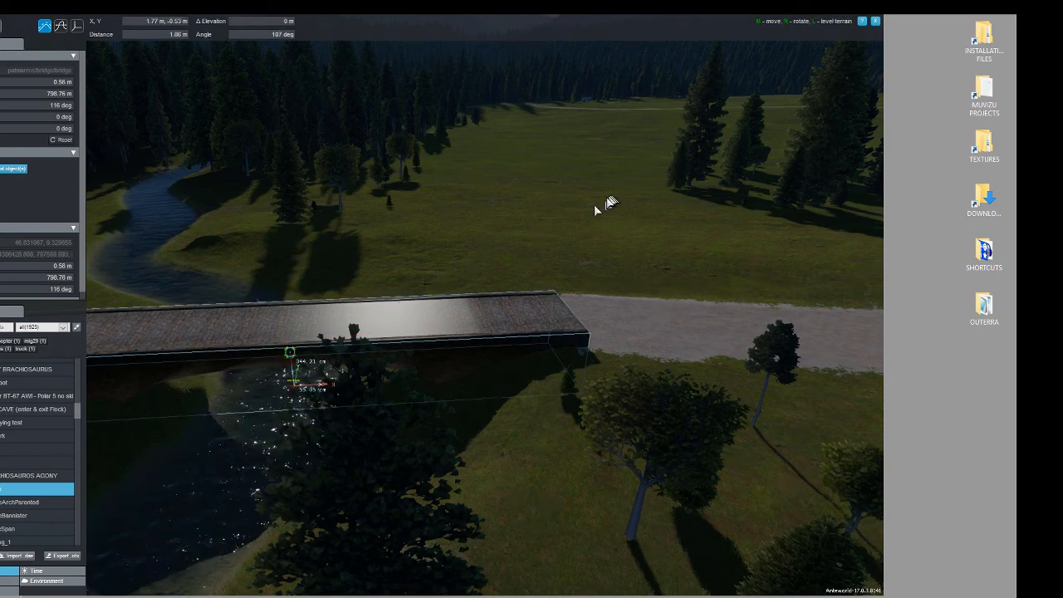
- Lower the bridge by about 1.43 m so its deck meets the road, and leave the world editor
middle_drag(592, 205, 454, 238)
middle_drag(518, 230, 388, 183)
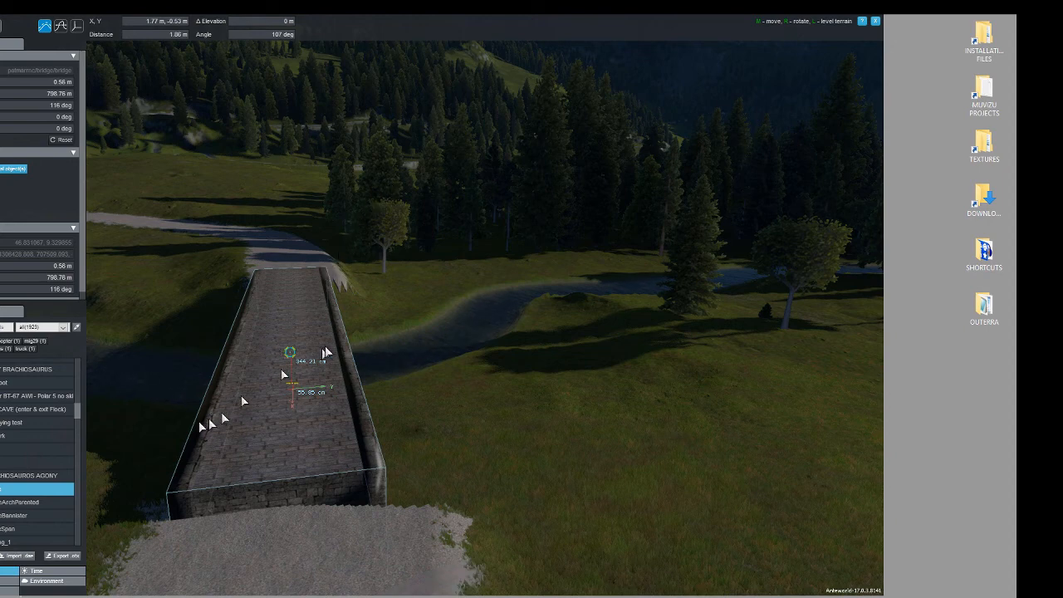
drag(300, 317, 301, 329)
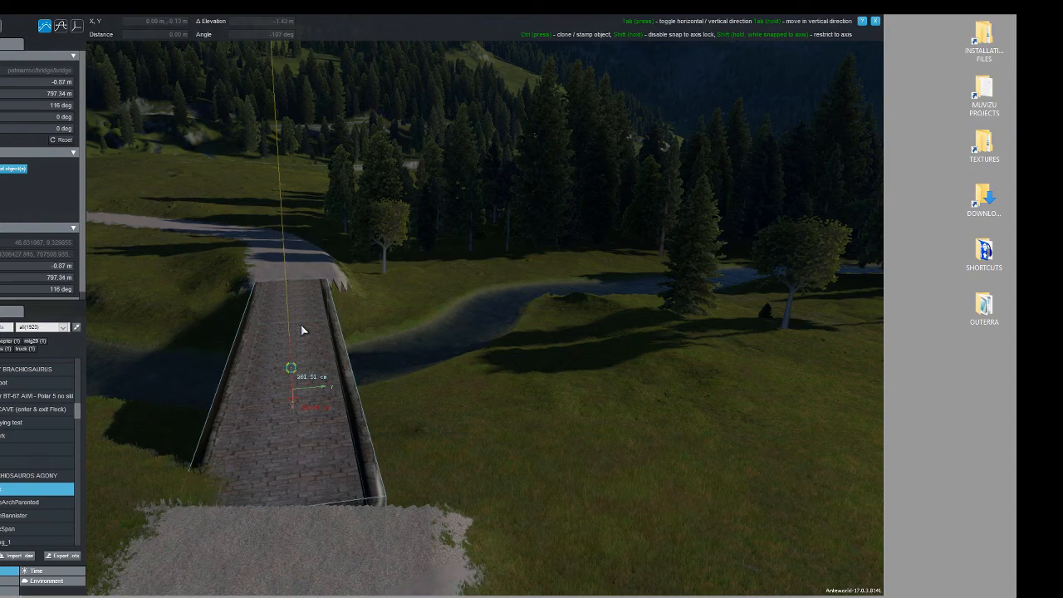
click(301, 324)
middle_drag(443, 357, 464, 368)
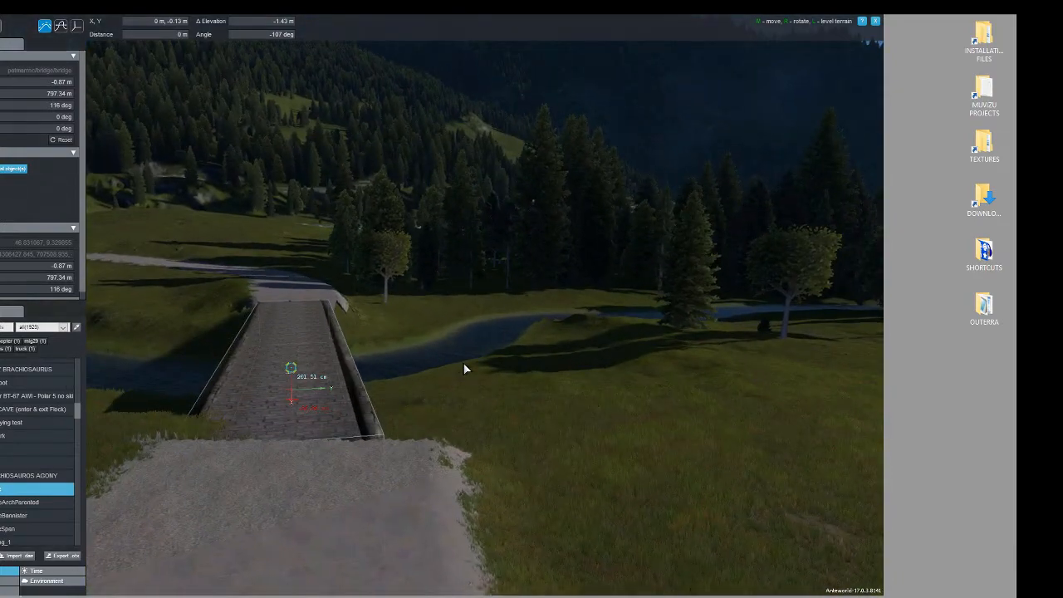
key(Escape)
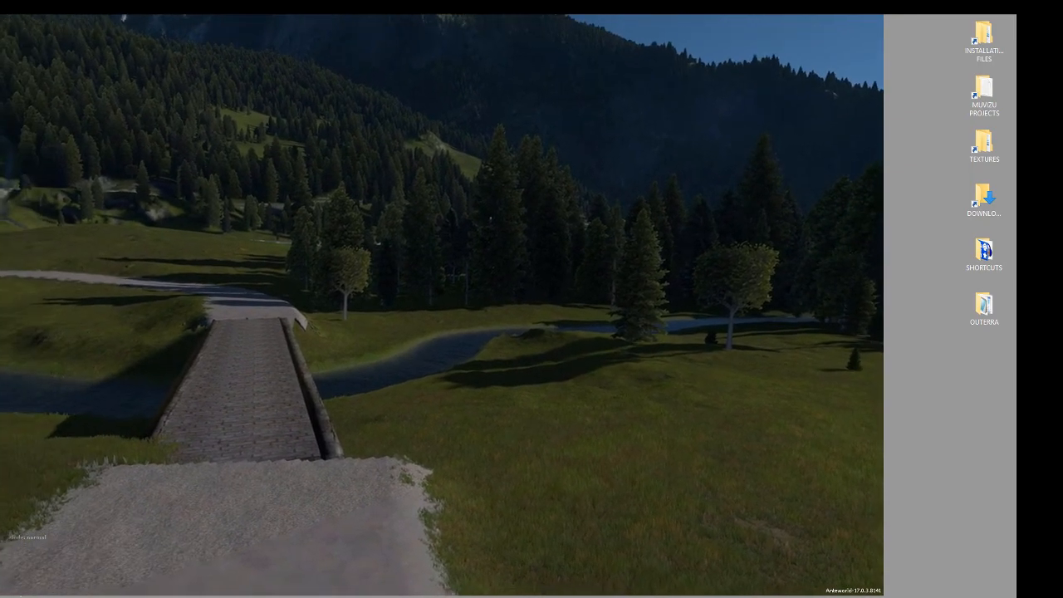
- Back the camera up along the gravel road and spawn the first car_9XI_76 land vehicle facing the bridge
key(s)
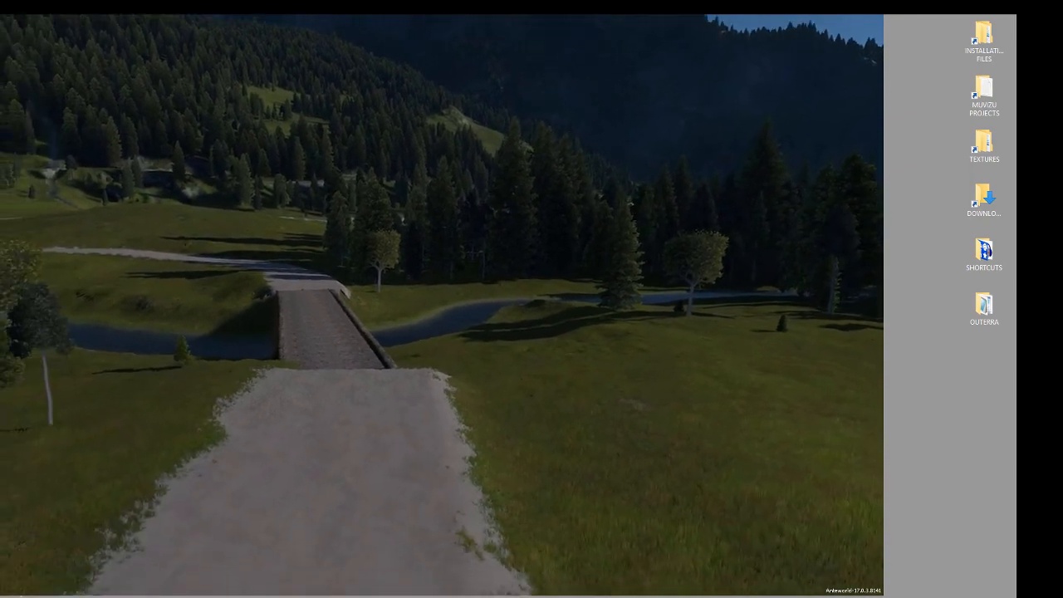
key(s)
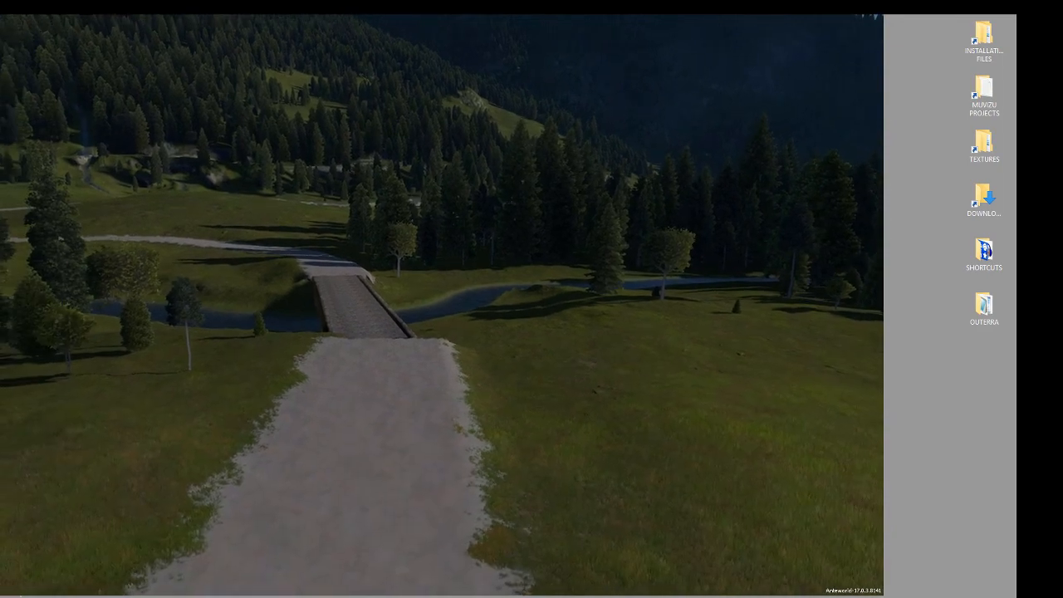
key(Escape)
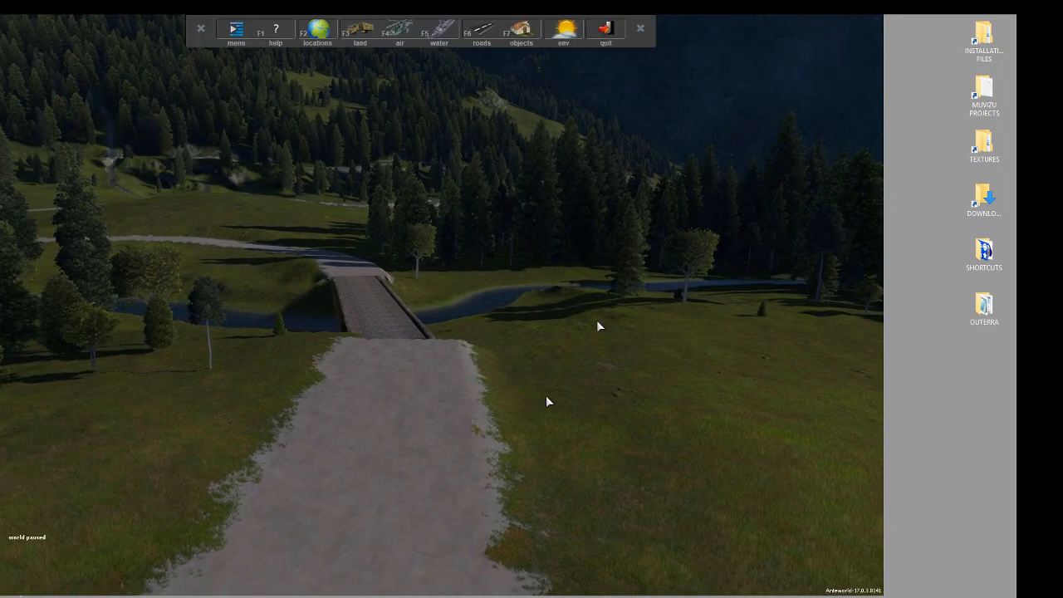
click(359, 37)
click(419, 210)
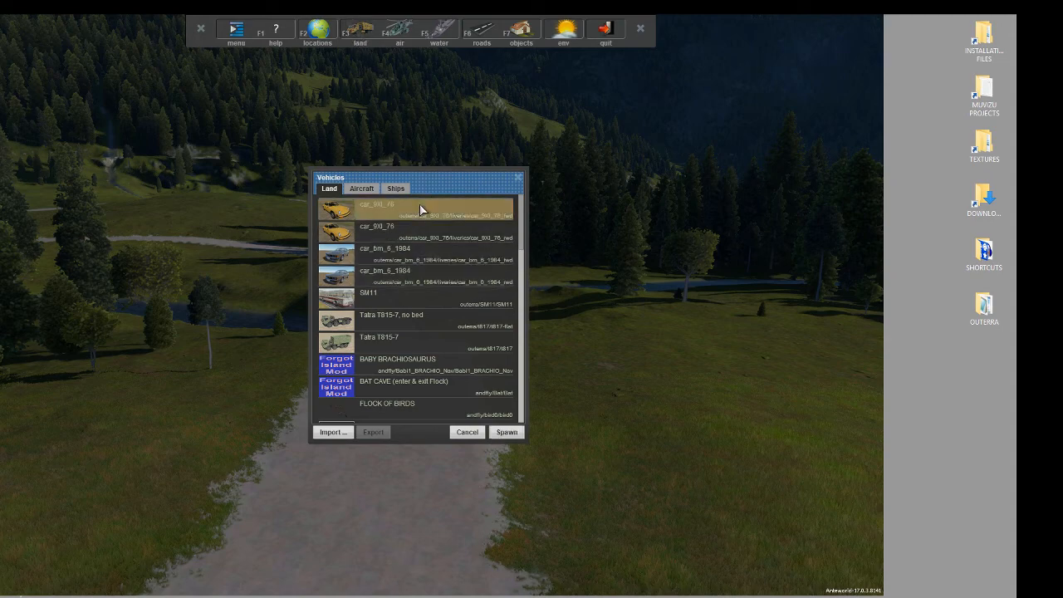
click(506, 432)
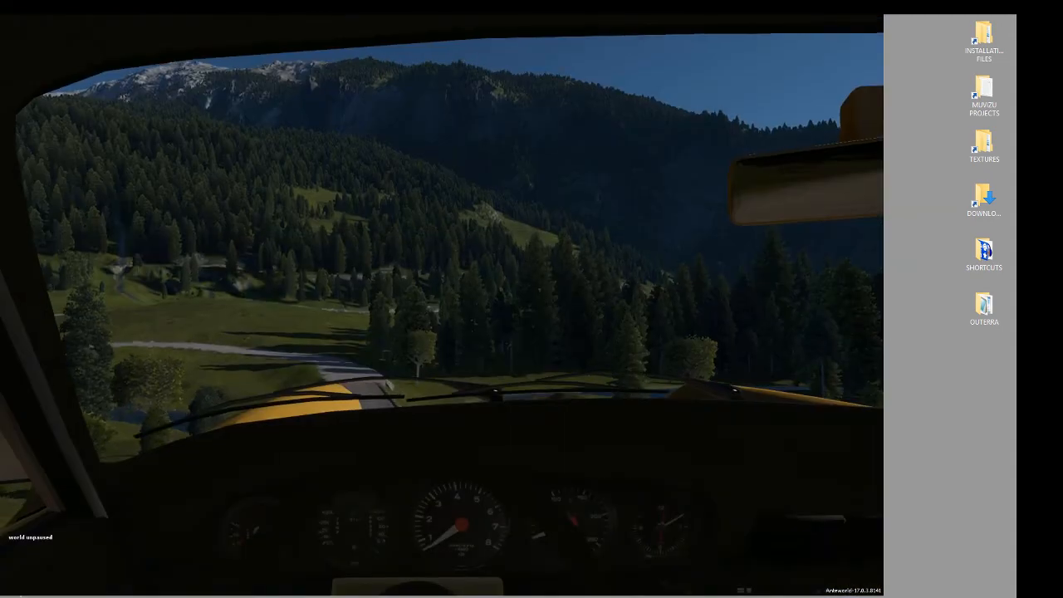
- Switch to the third-person camera and drive the car along the road toward the bridge
key(c)
key(w)
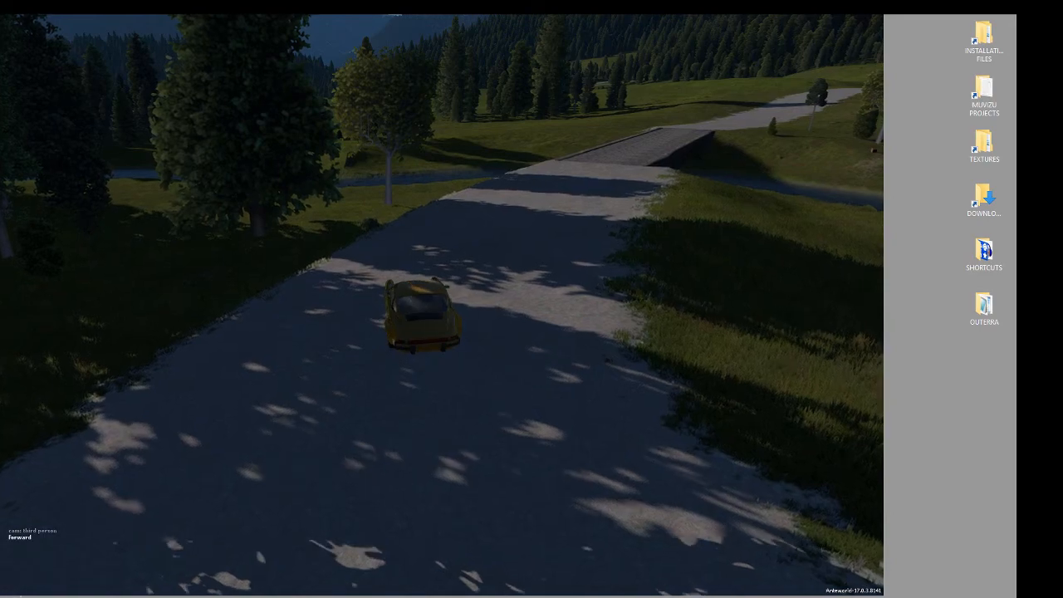
key(d)
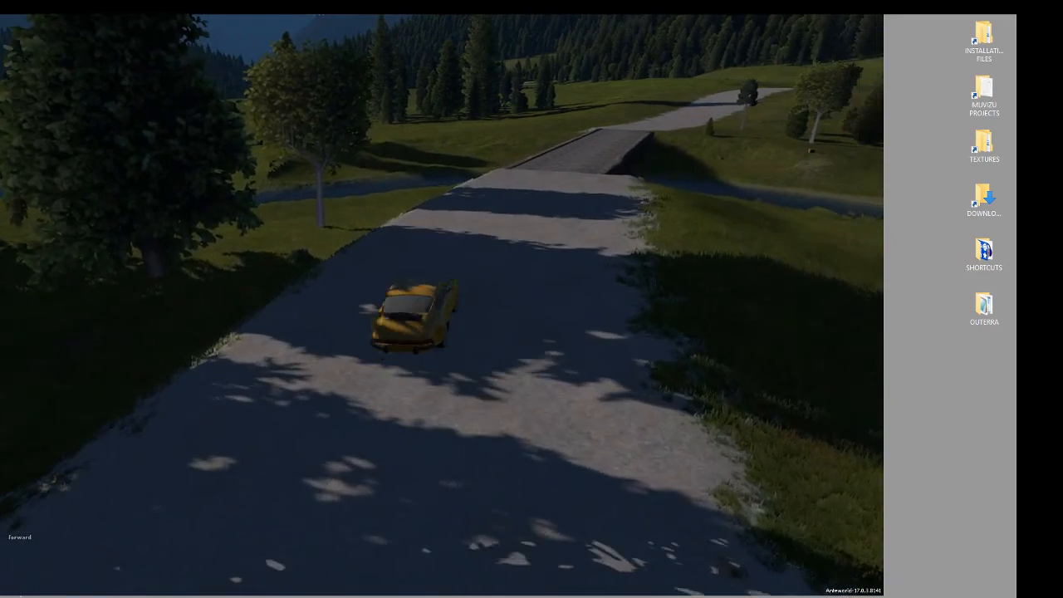